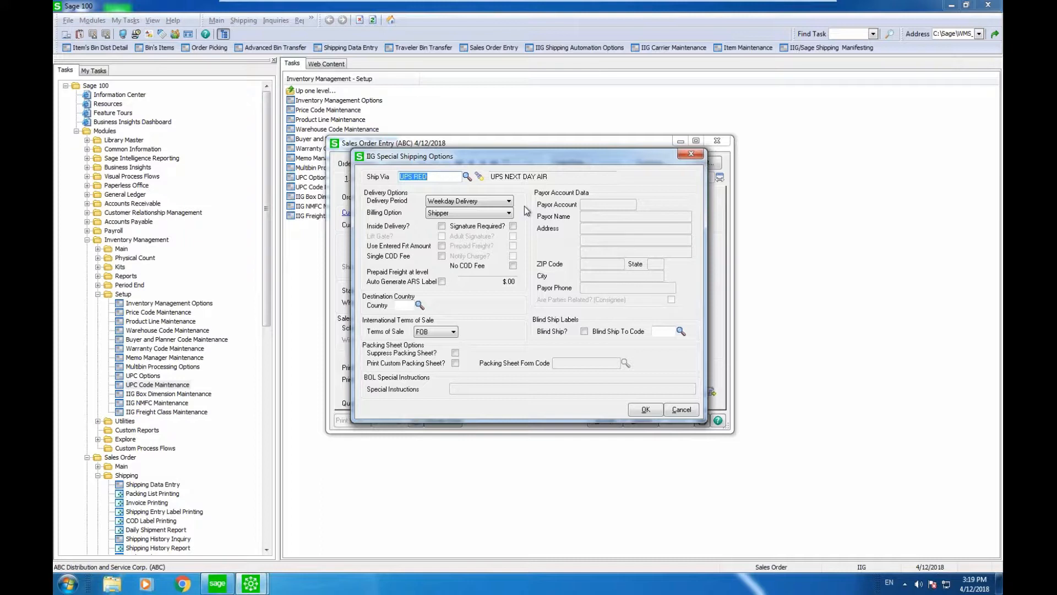
Step: Keep Weekday Delivery, try Third Party Payor billing, then revert billing to Shipper and confirm
left_click(509, 201)
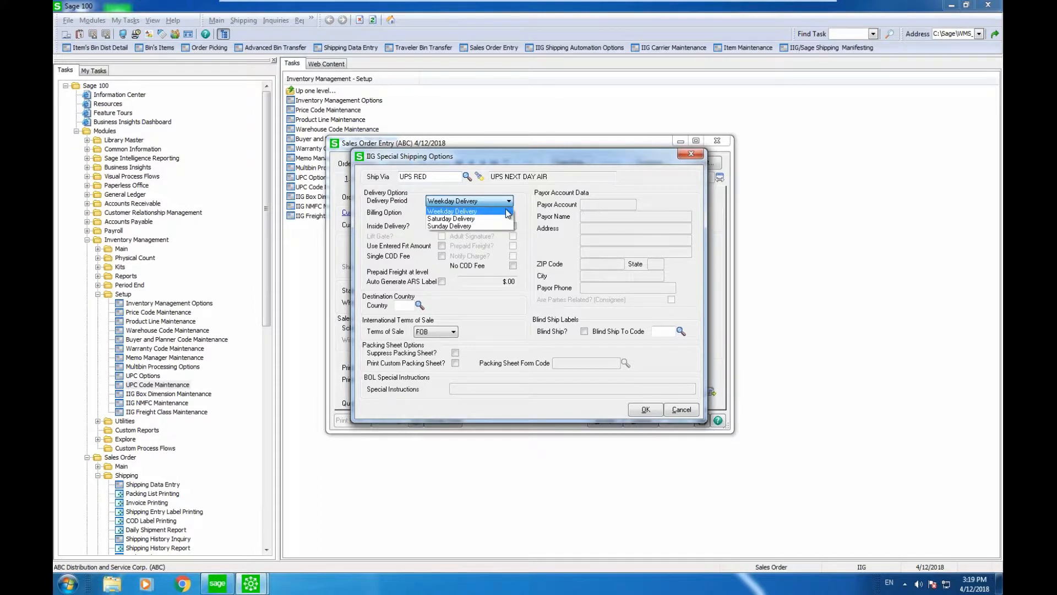
left_click(508, 211)
left_click(509, 213)
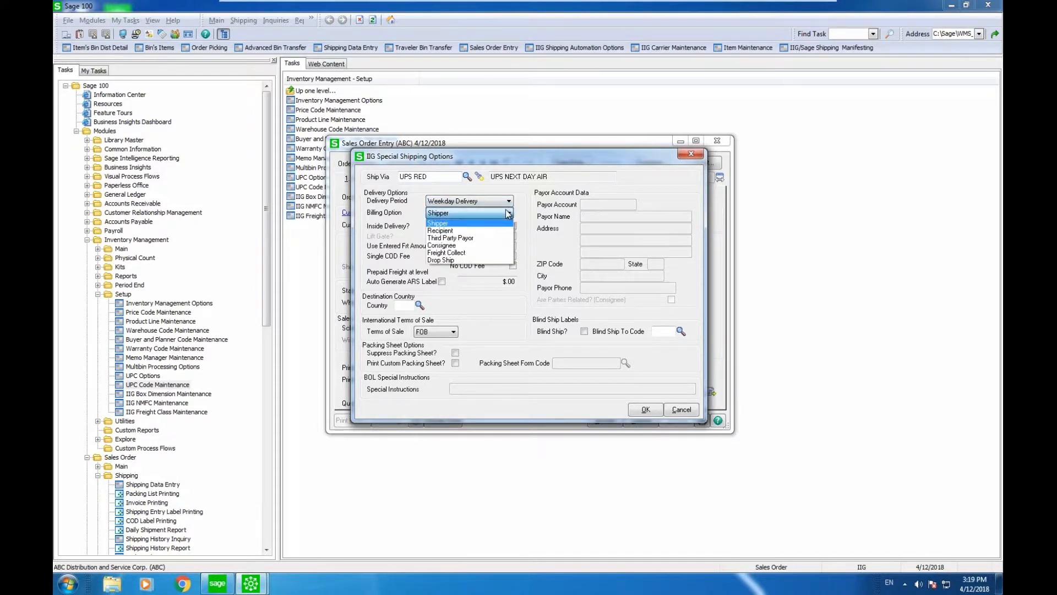
left_click(502, 237)
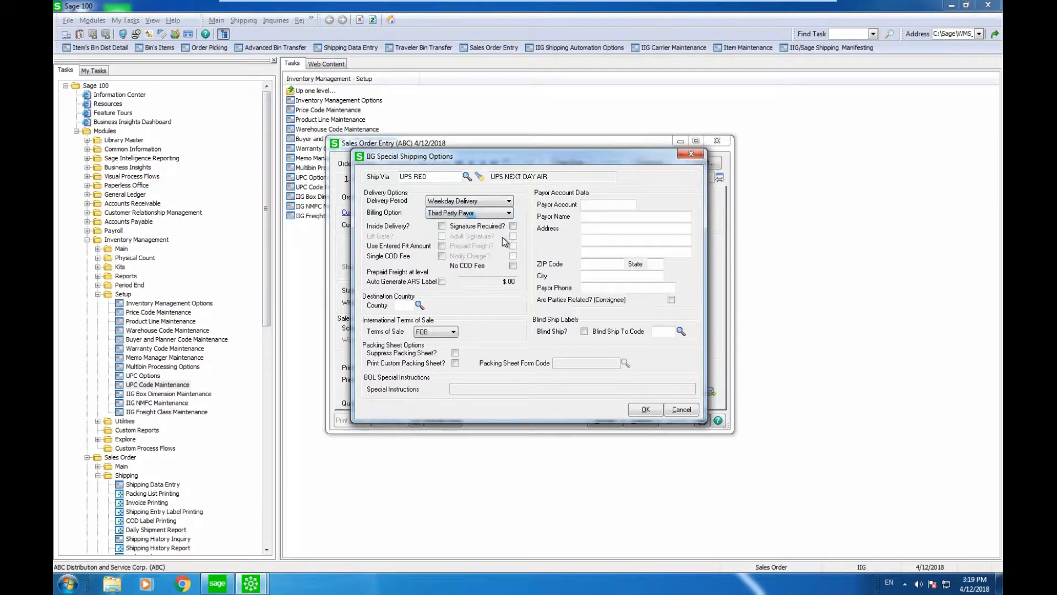
left_click(503, 215)
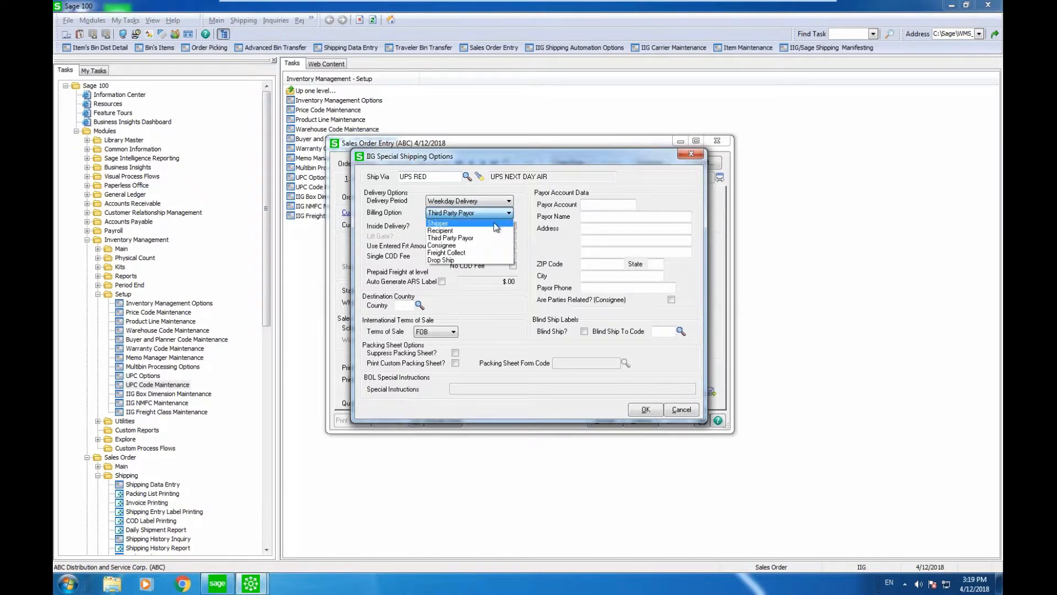
left_click(496, 224)
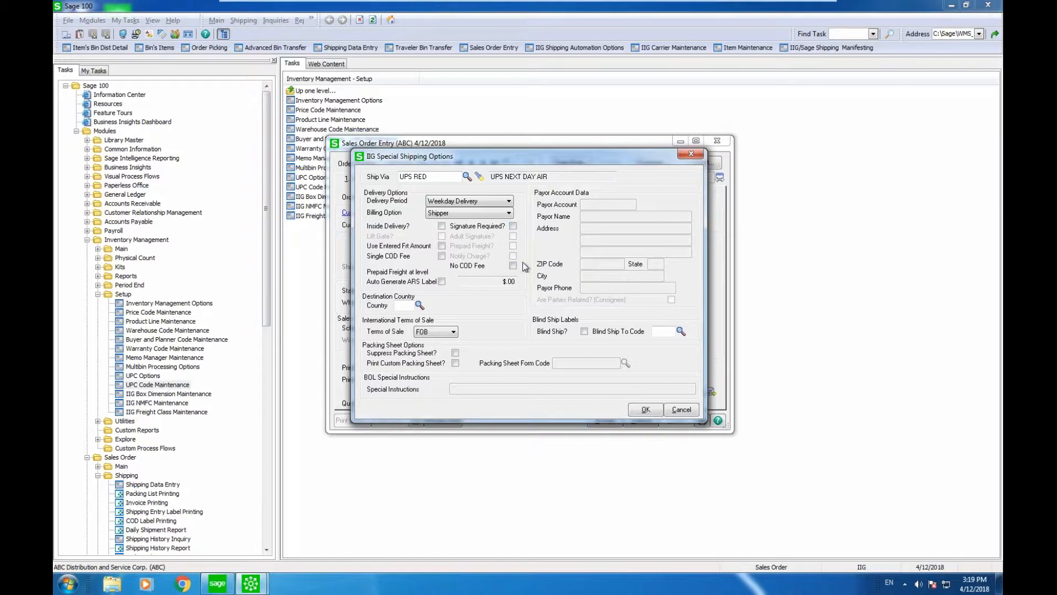
left_click(646, 409)
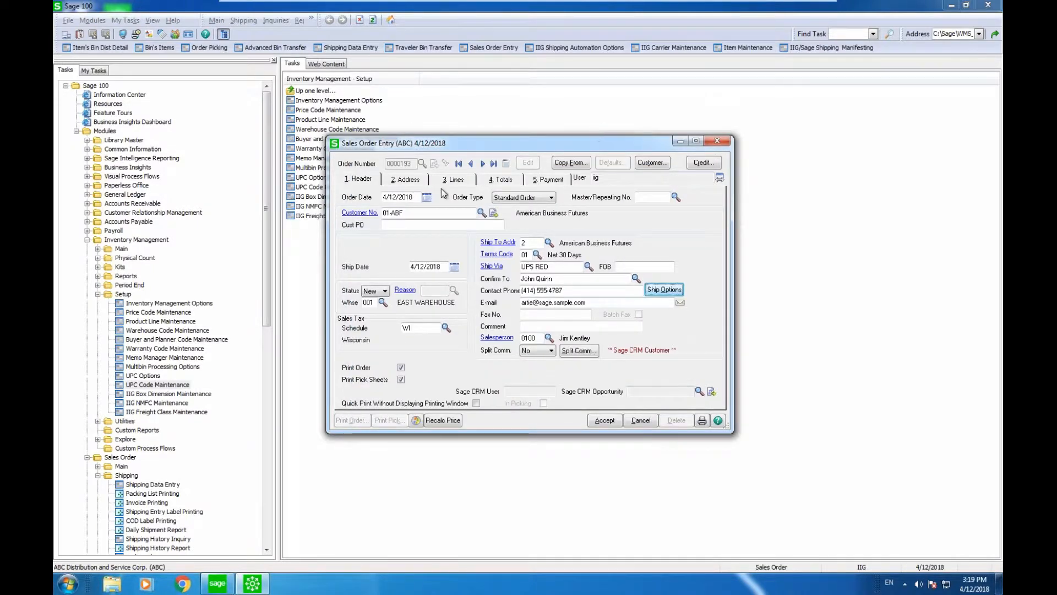
left_click(363, 214)
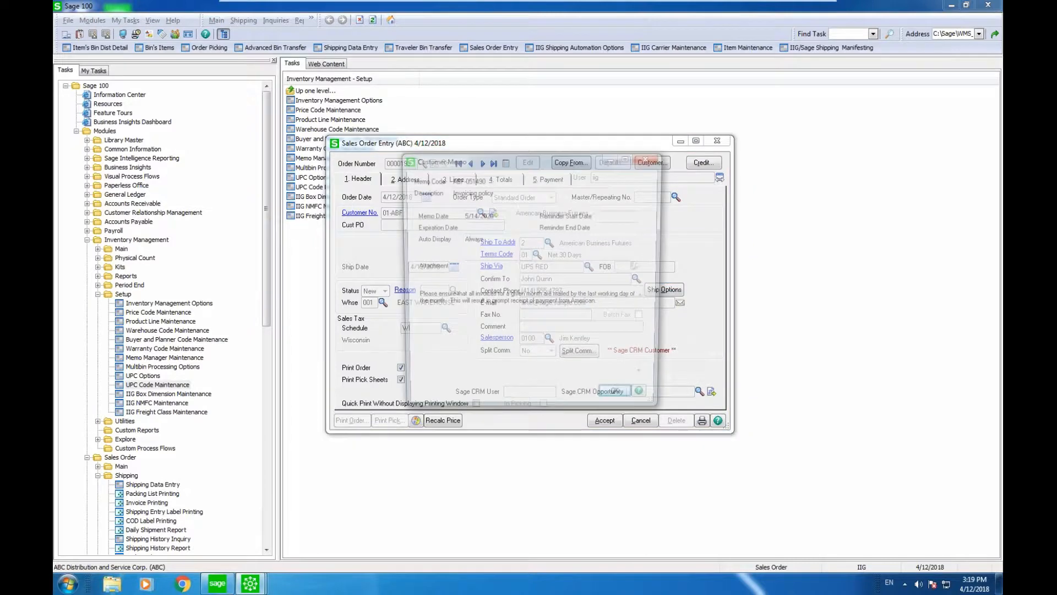
left_click(617, 400)
left_click(710, 181)
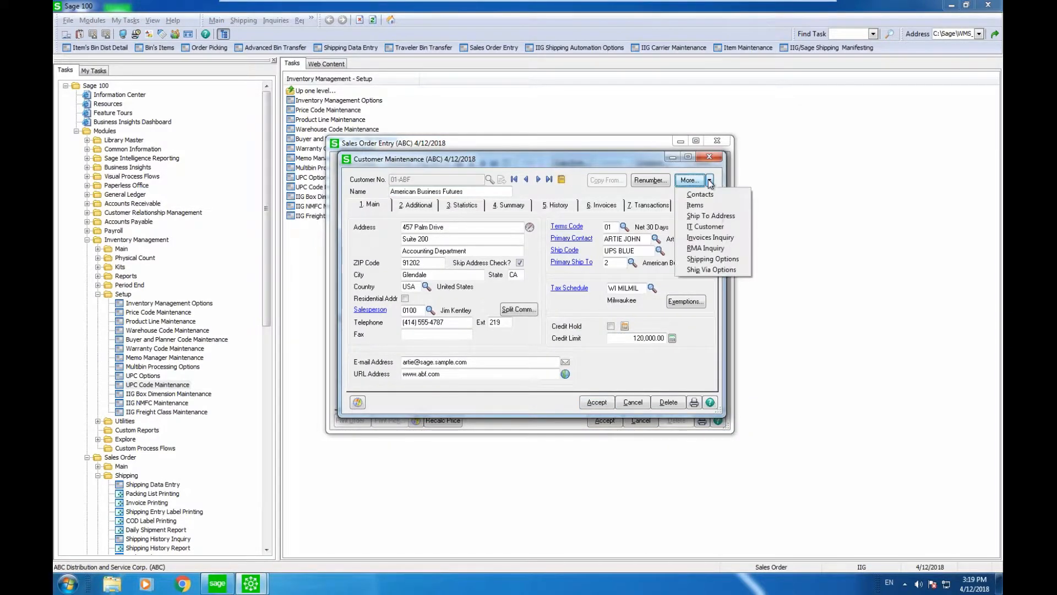
left_click(711, 270)
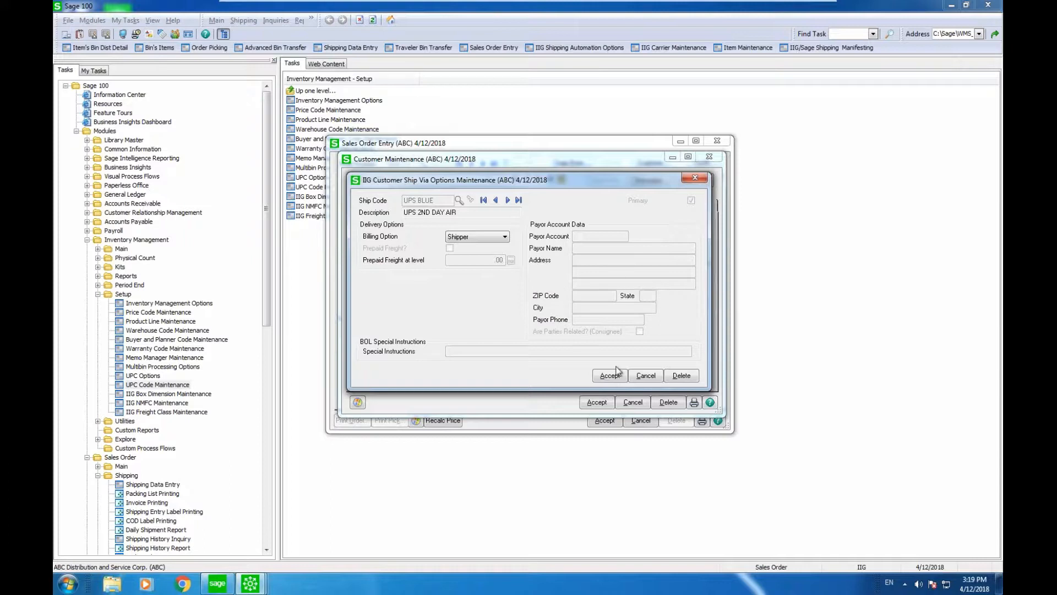
left_click(704, 178)
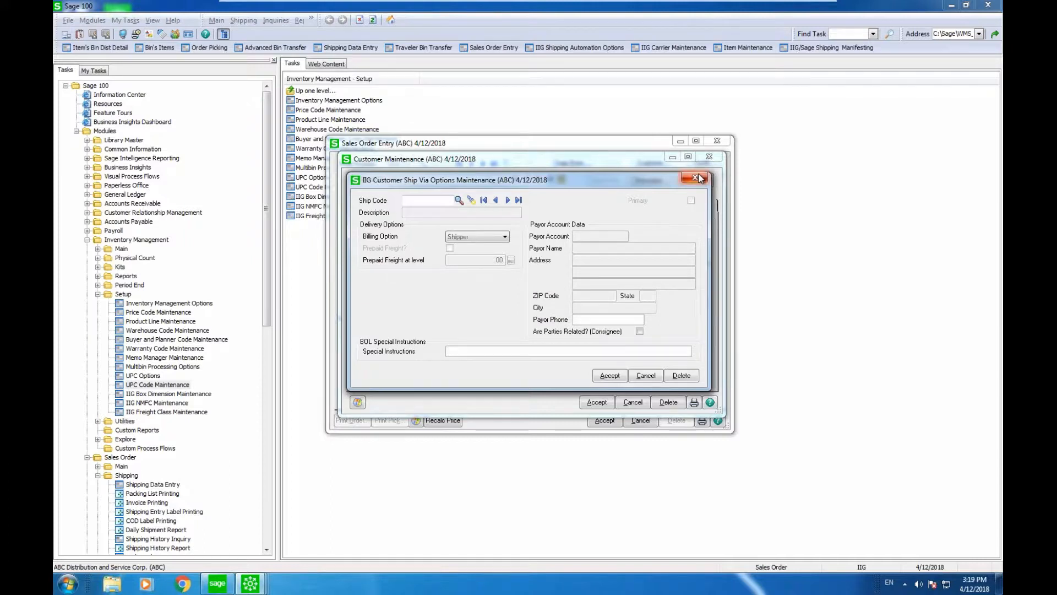
left_click(710, 180)
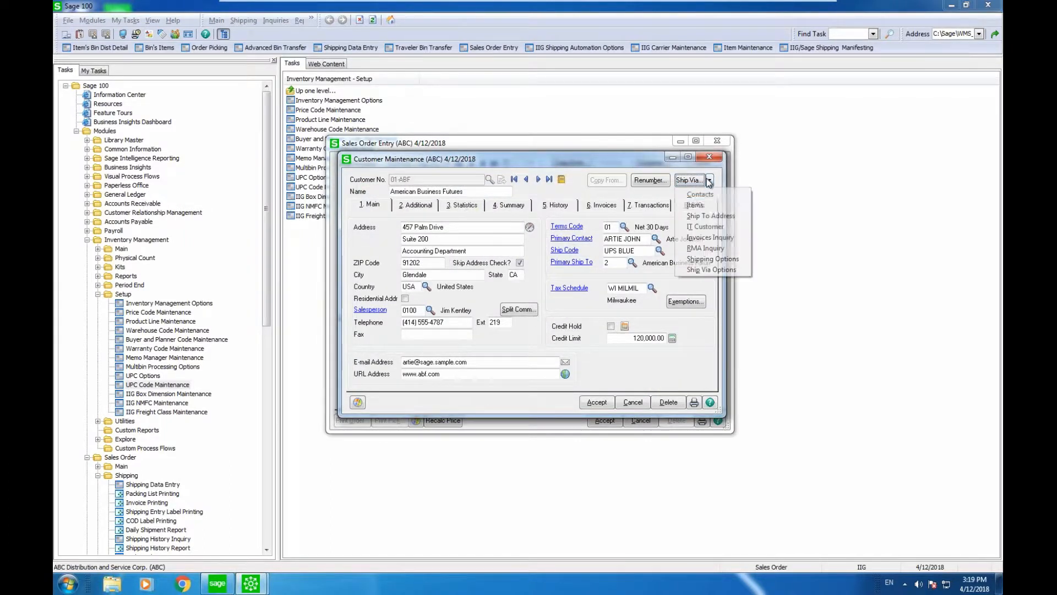
left_click(710, 259)
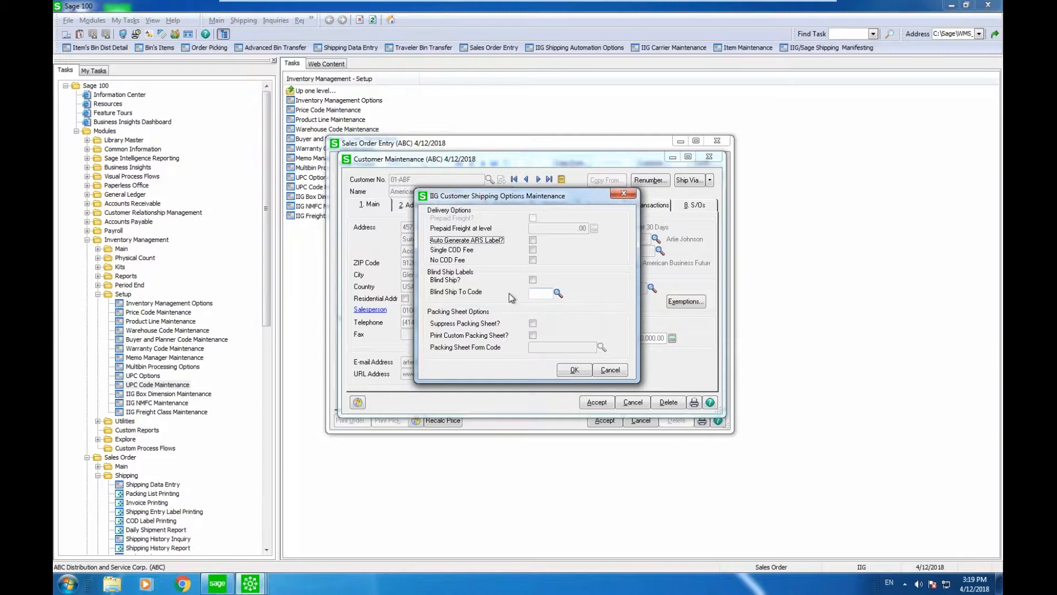
left_click(624, 193)
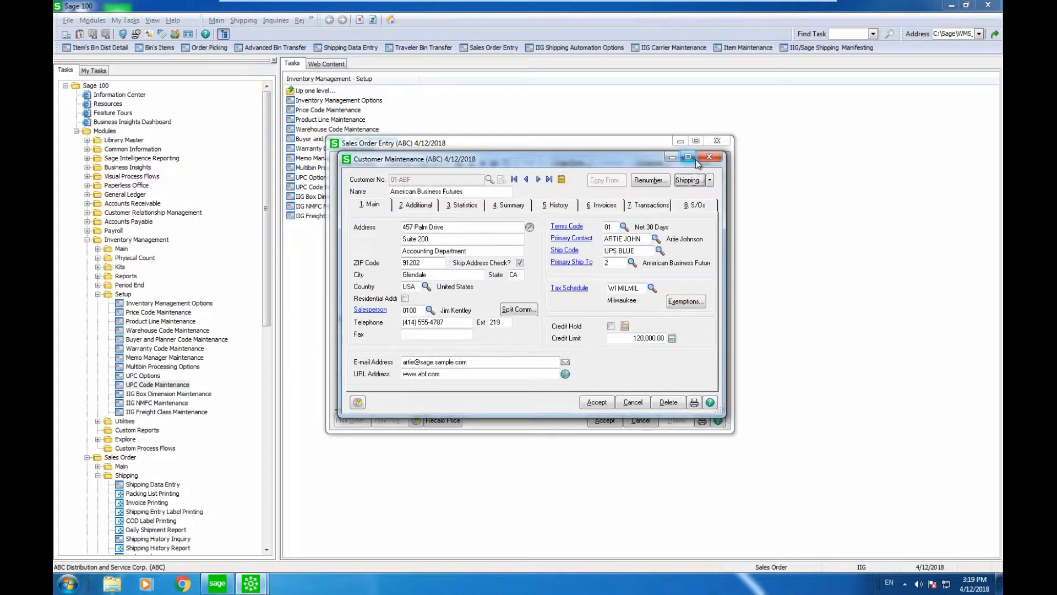
left_click(709, 157)
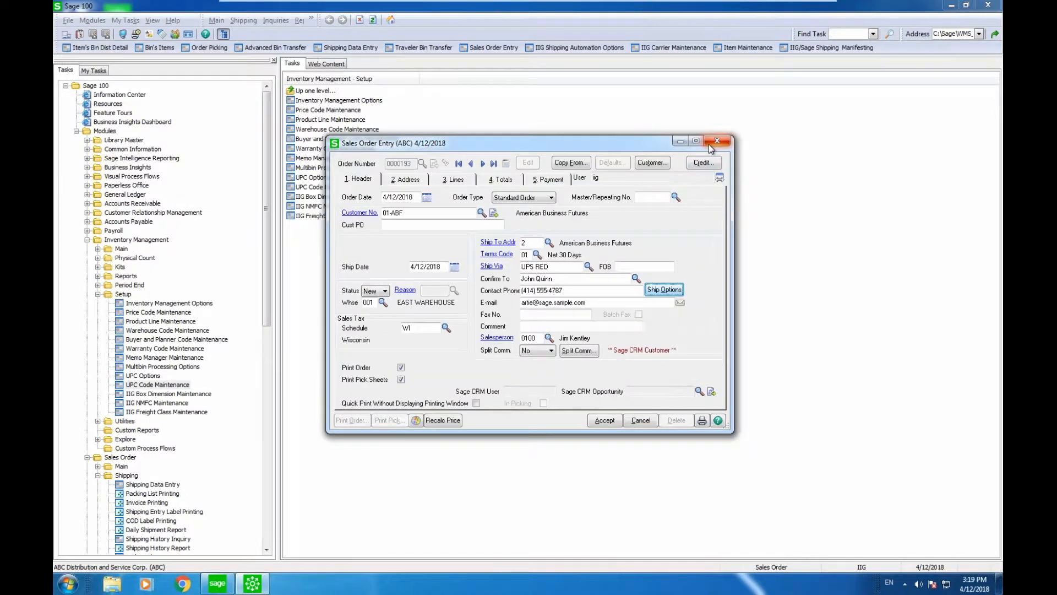
left_click(659, 49)
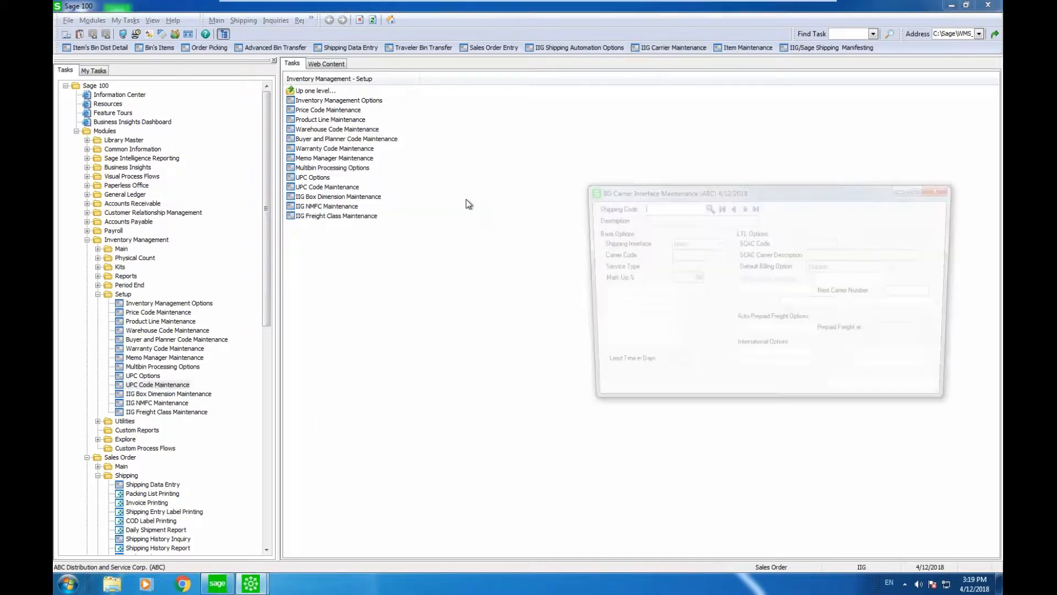
Step: Set carrier UPS RED's shipping interface to Malvern, accept it, and return to Sales Order Entry
left_click(755, 207)
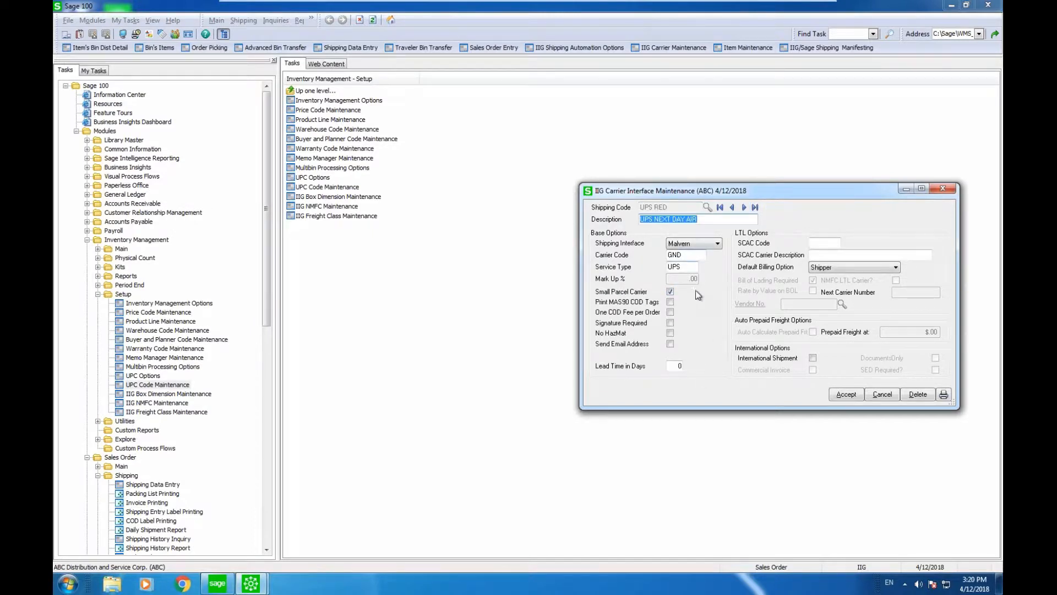
left_click(715, 244)
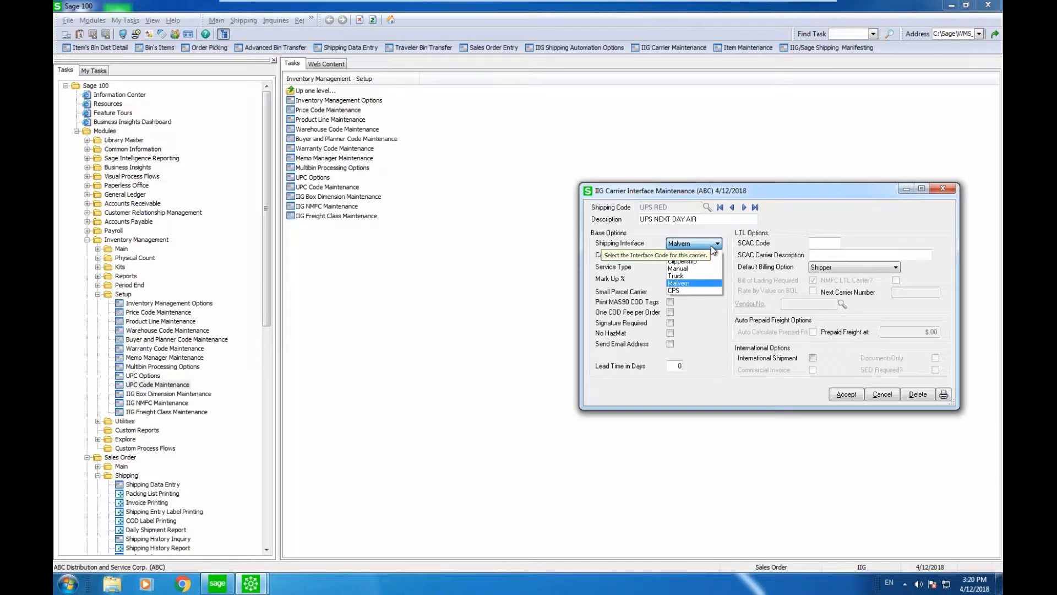
left_click(706, 282)
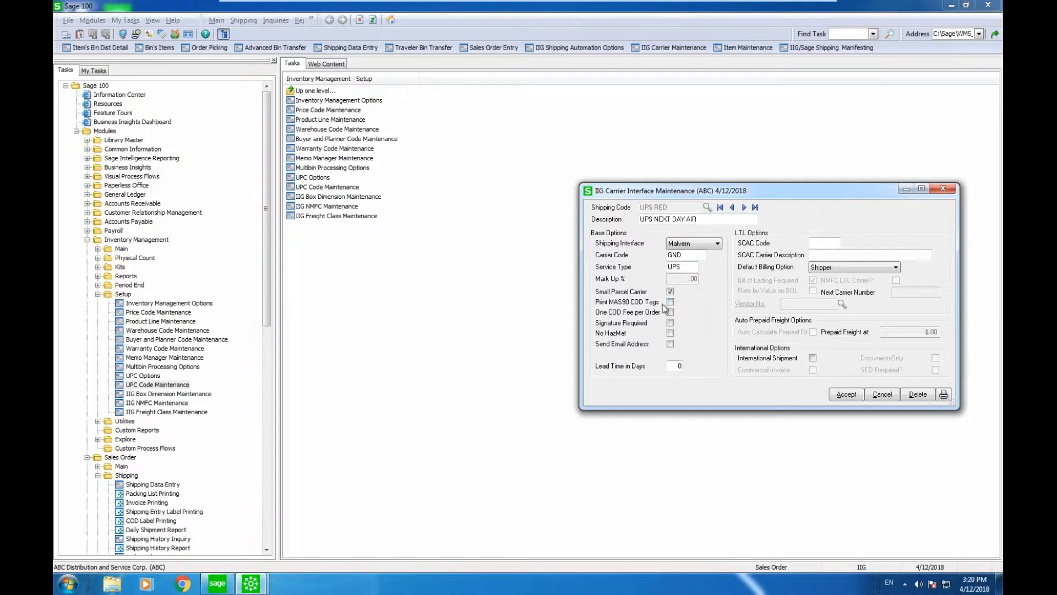
left_click(844, 395)
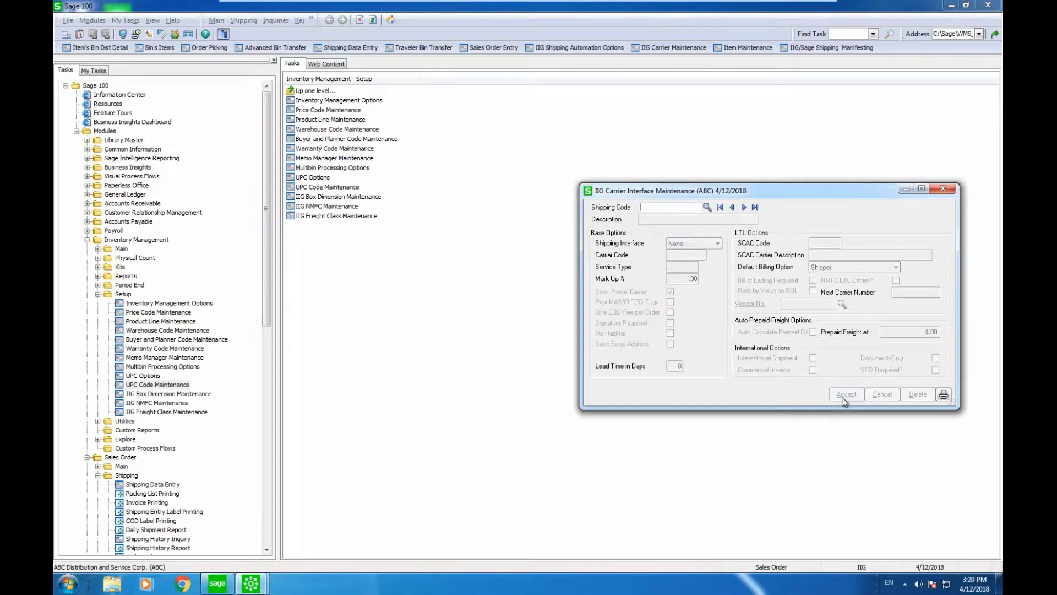
left_click(943, 188)
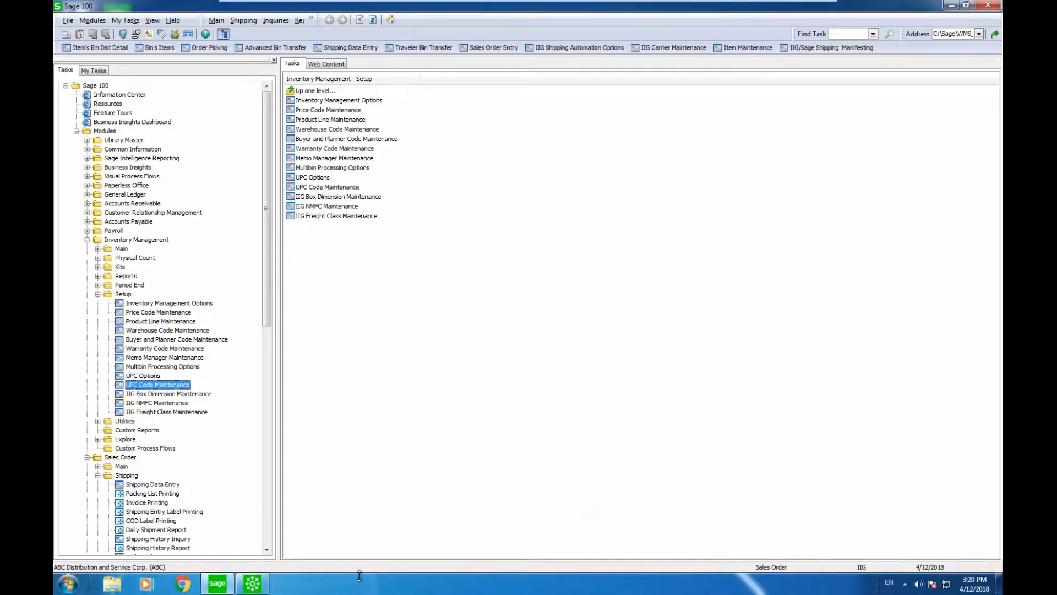
left_click(264, 586)
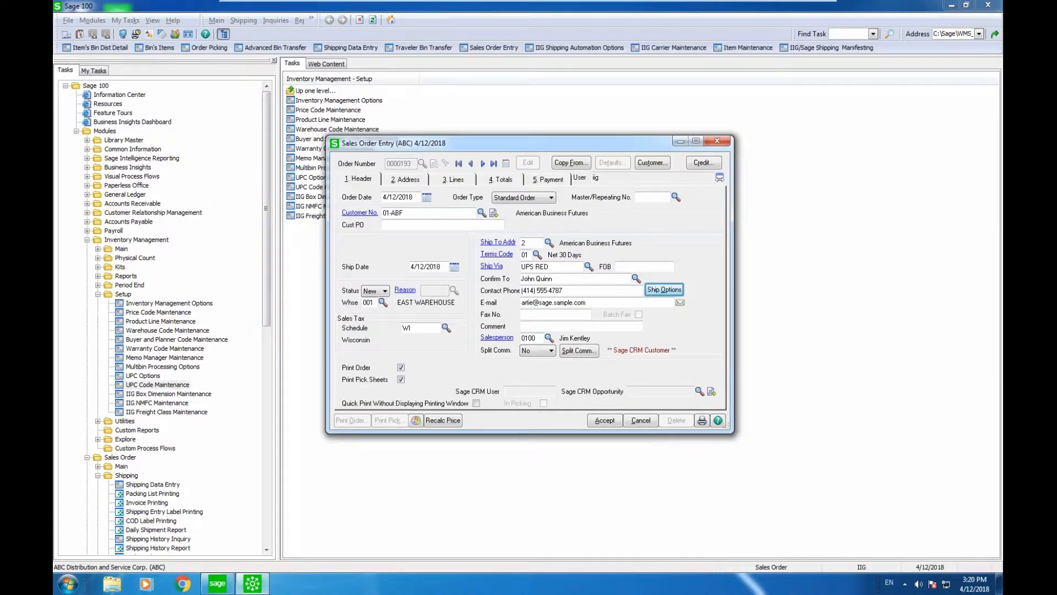
Step: Add item 1001-HON-H252 with quantity 12 as the first order line
left_click(444, 182)
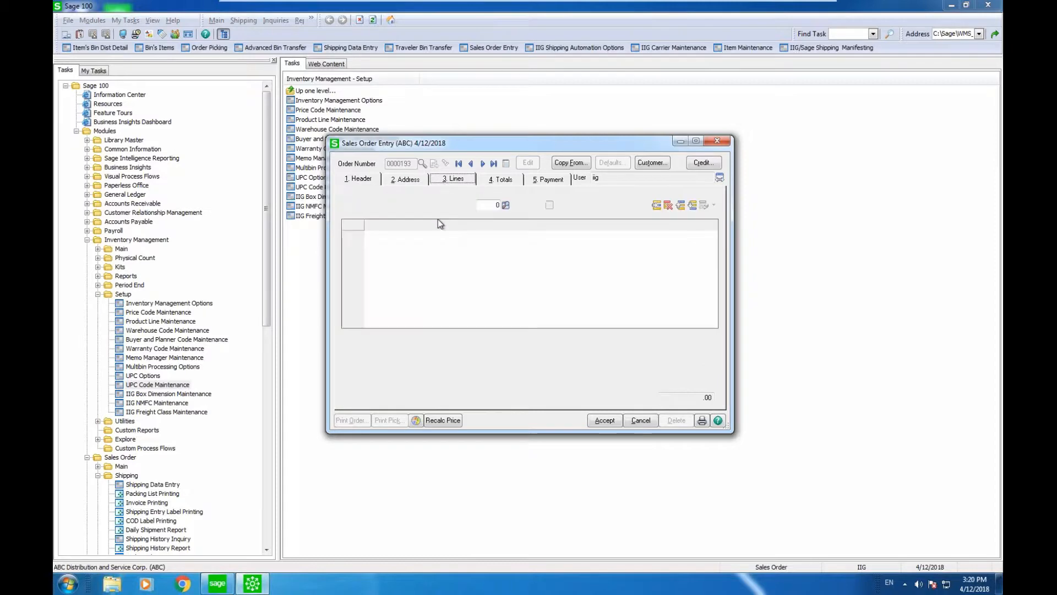
left_click(425, 235)
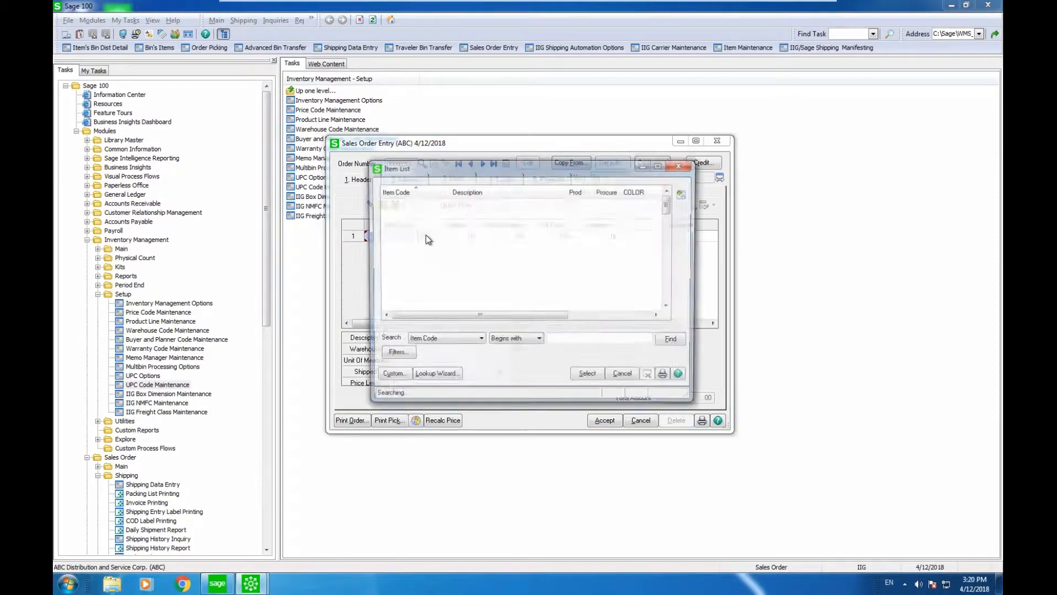
key("Return")
type("12")
key("Return")
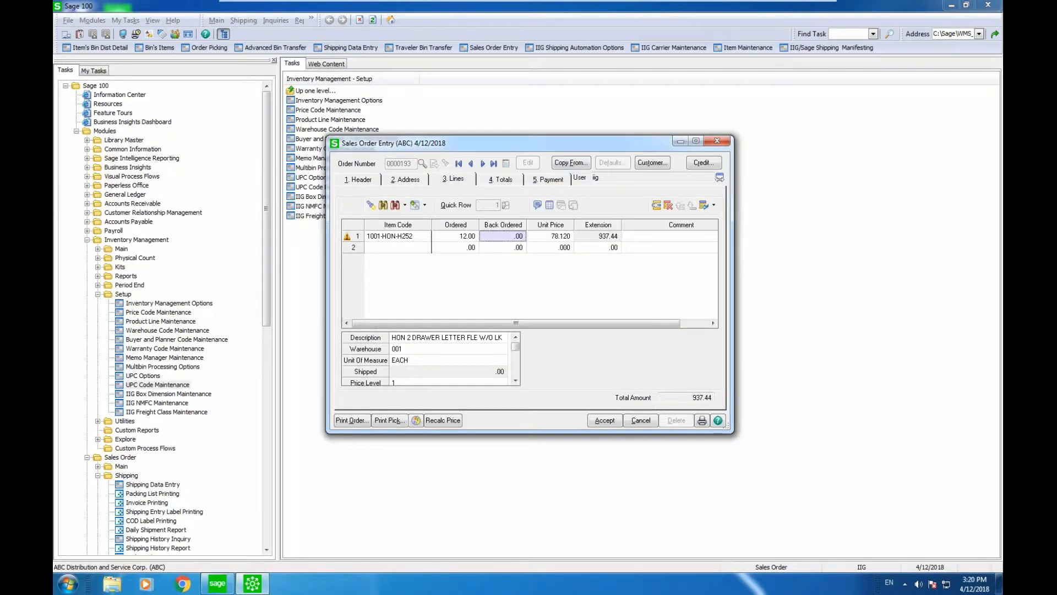
Step: Add 1001-HON-H252LK with quantity 12 on line 2 and check the 1,908.36 order total
key("Down")
key("Left")
key("Left")
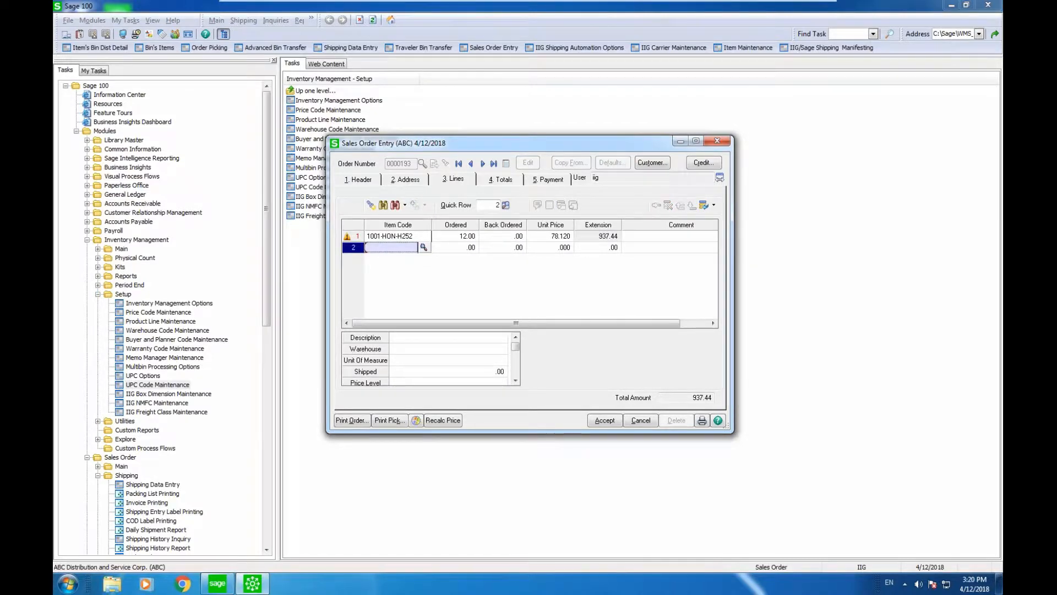
key("F2")
key("Down")
key("Return")
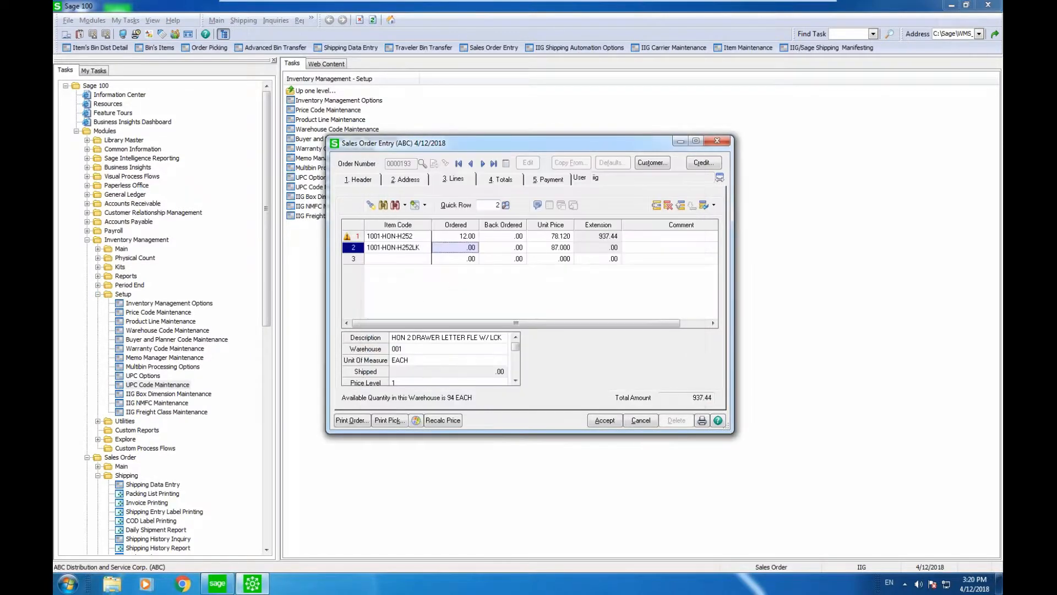
type("12")
key("Return")
key("Return")
key("Return")
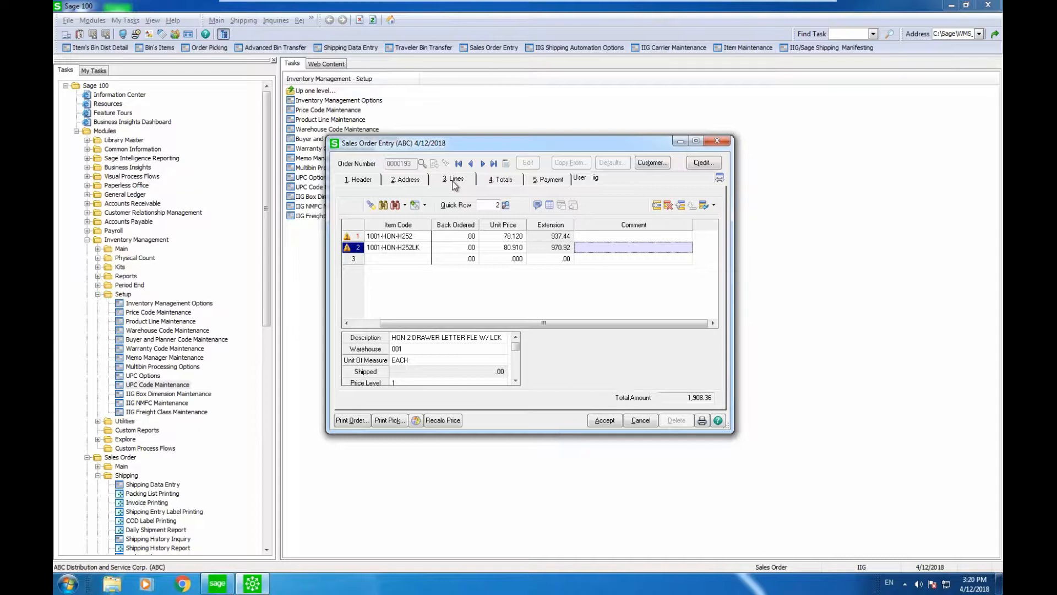
left_click(501, 180)
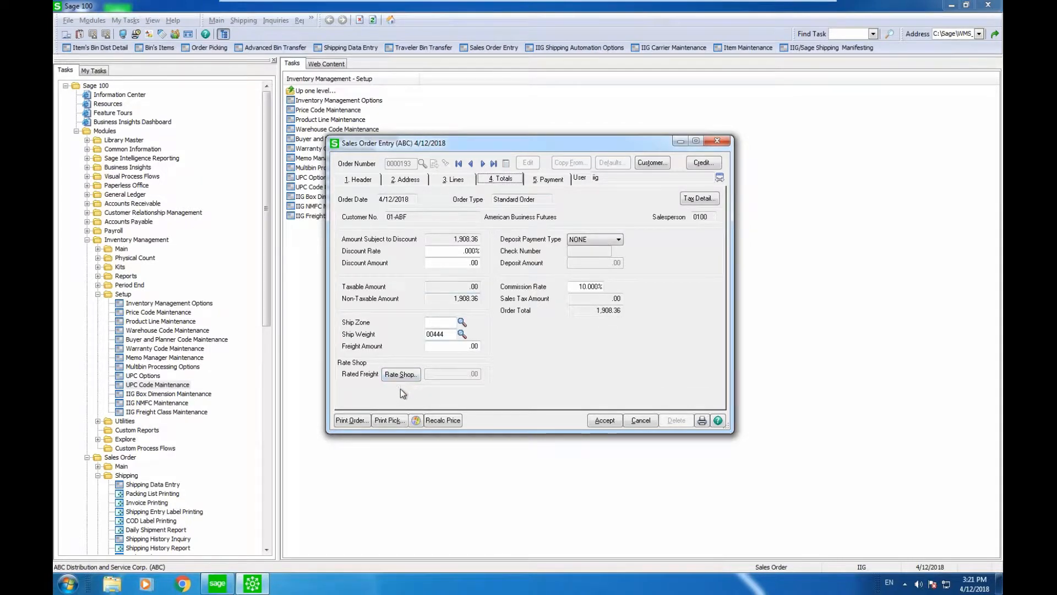
Step: Save order 0000193 from Print Pick, preview its picking sheet, then close Sales Order Entry
left_click(388, 421)
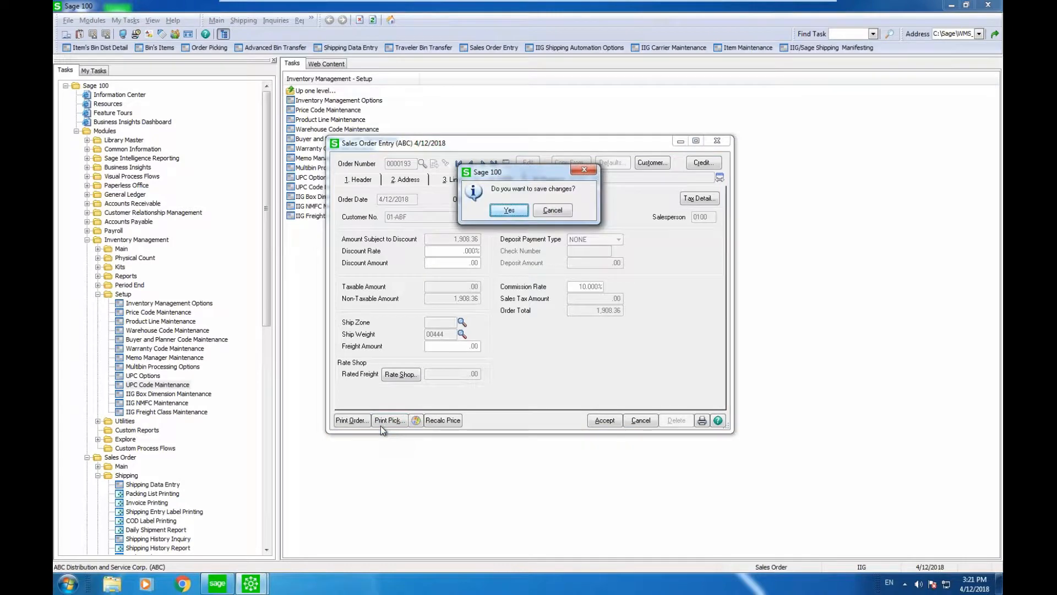
left_click(509, 209)
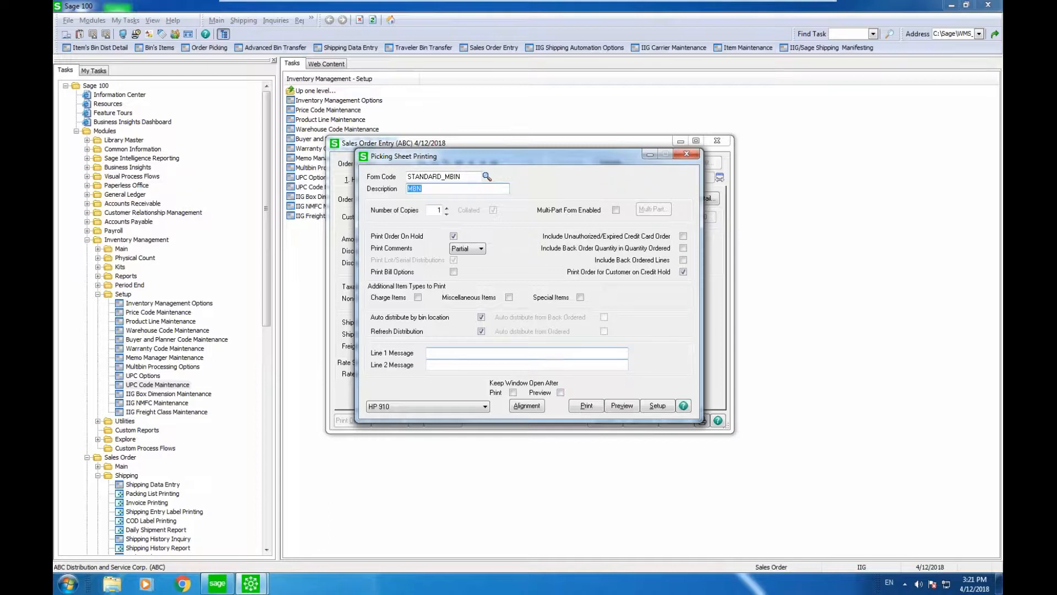
left_click(621, 406)
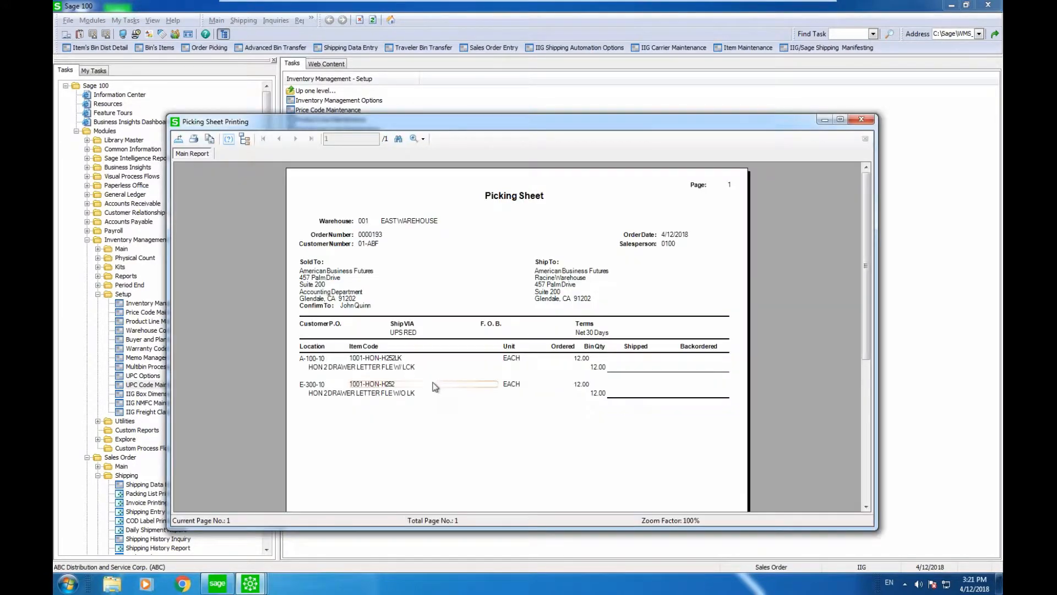
left_click(860, 119)
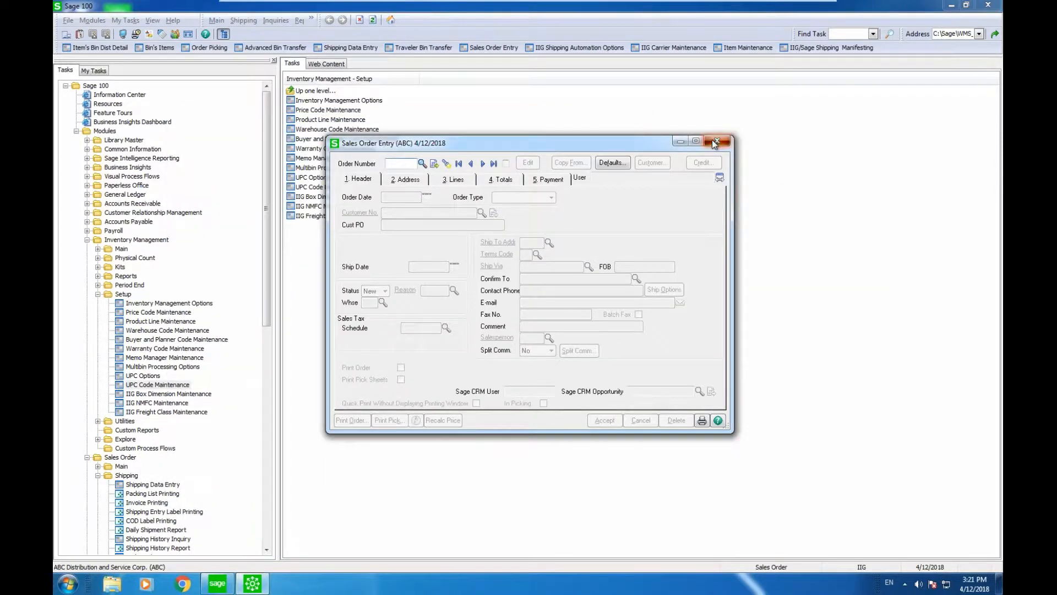
left_click(713, 140)
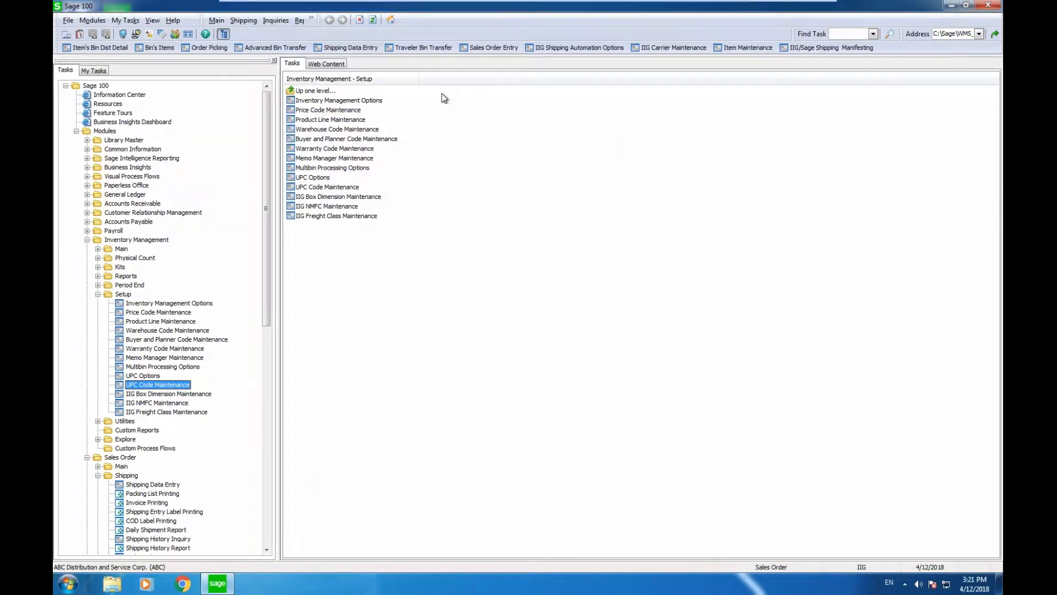
left_click(207, 49)
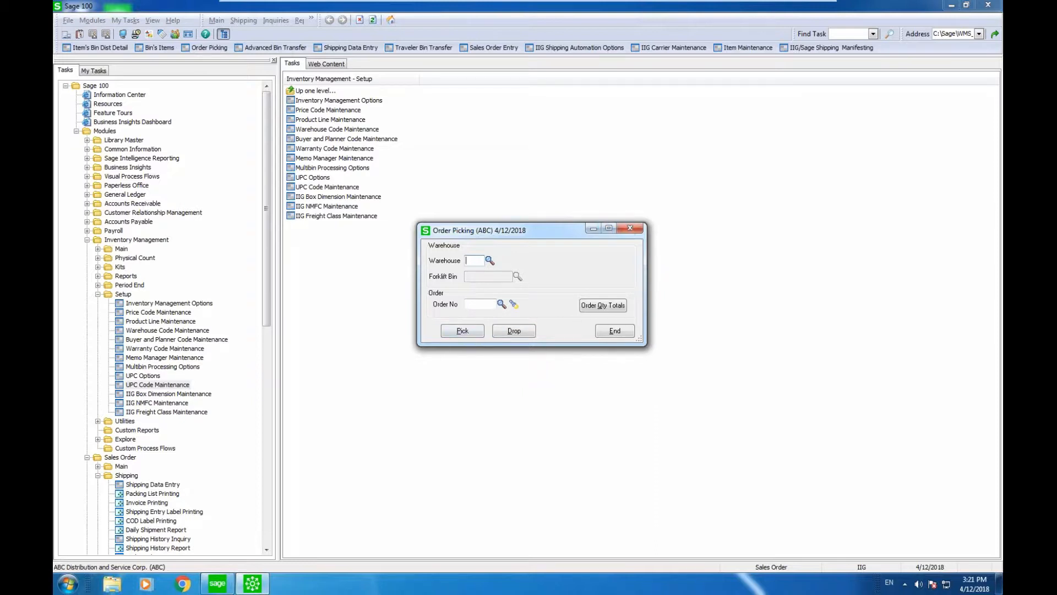
left_click(630, 228)
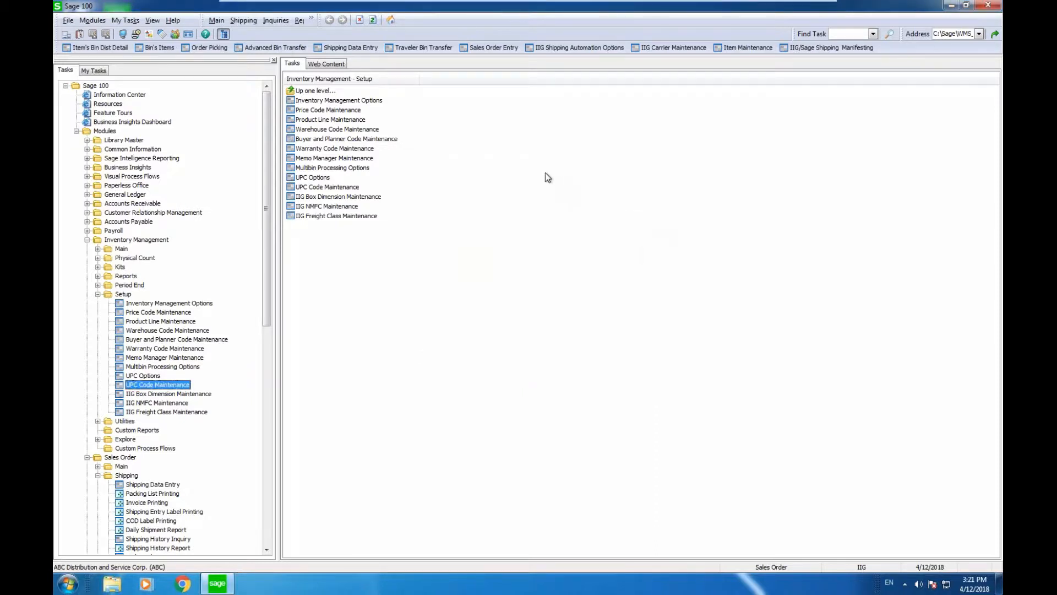
left_click(361, 48)
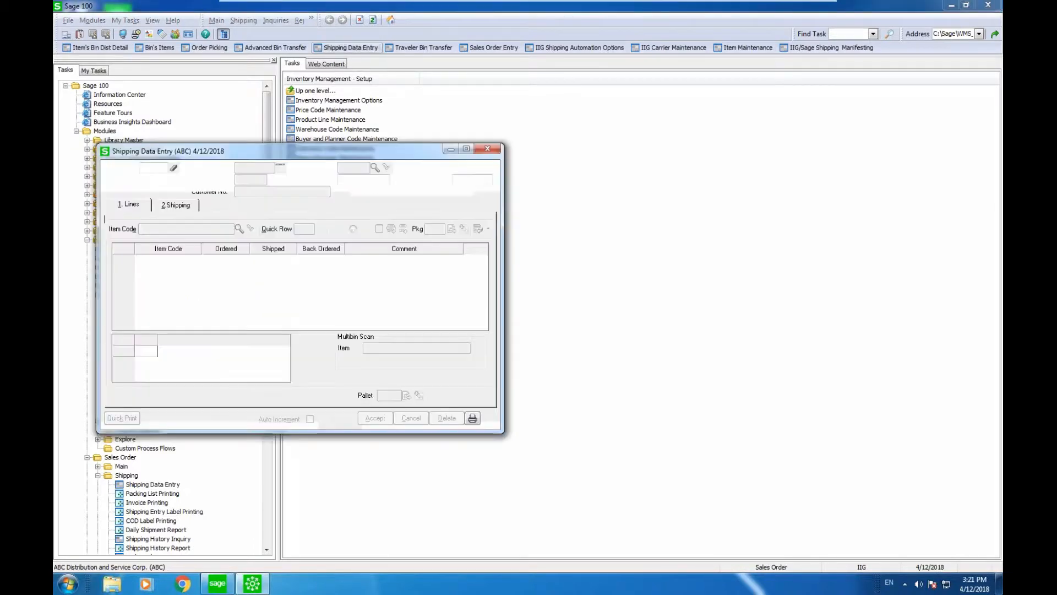
Step: Enter shipper ID 1, select order 0000193 from the newest-first list, and enable Auto Increment
type("1")
key("Tab")
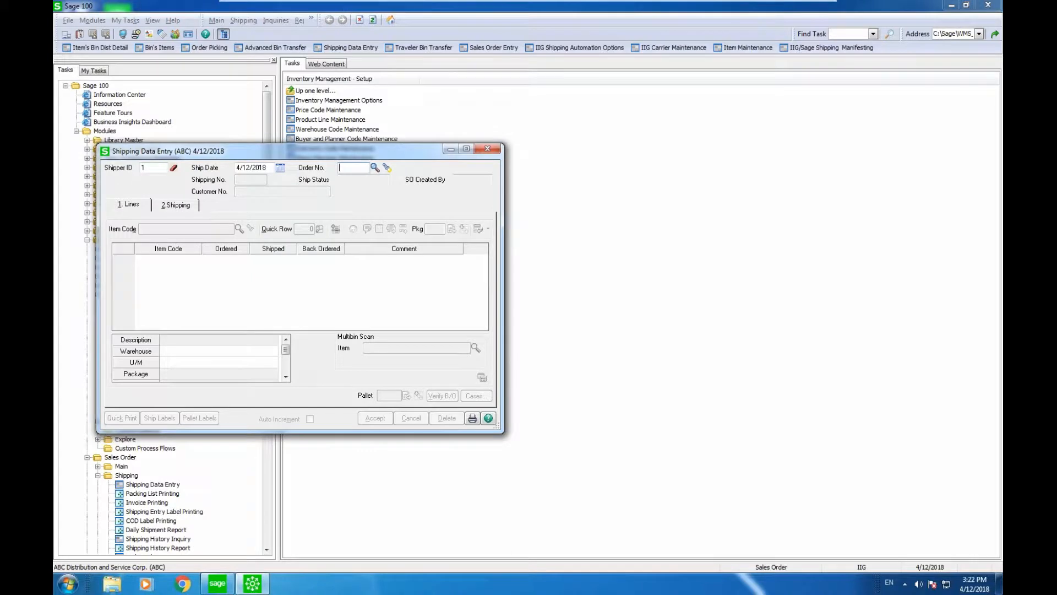
left_click(375, 168)
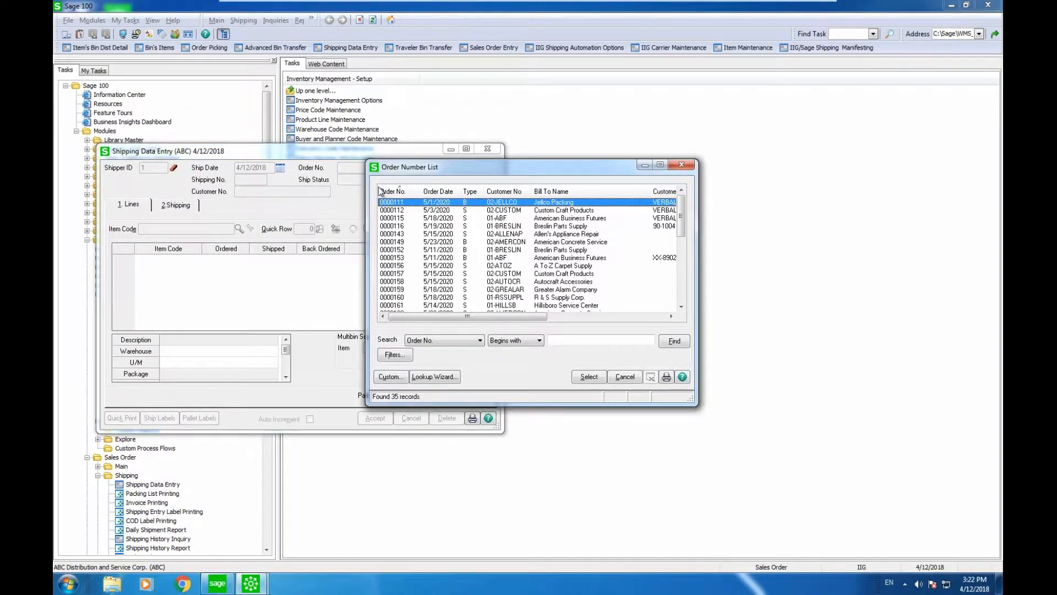
left_click(381, 192)
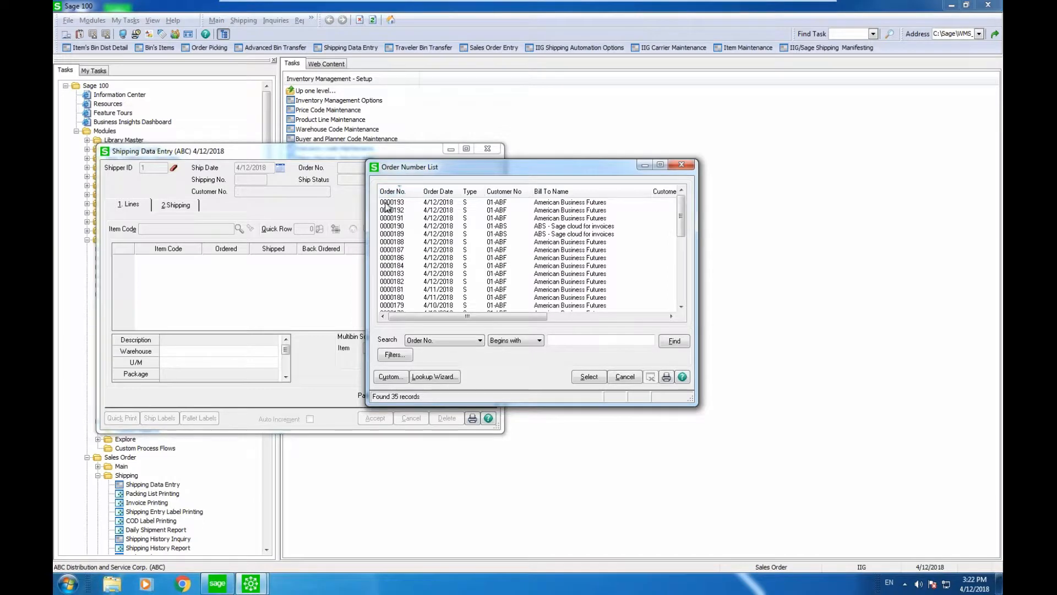
double_click(386, 205)
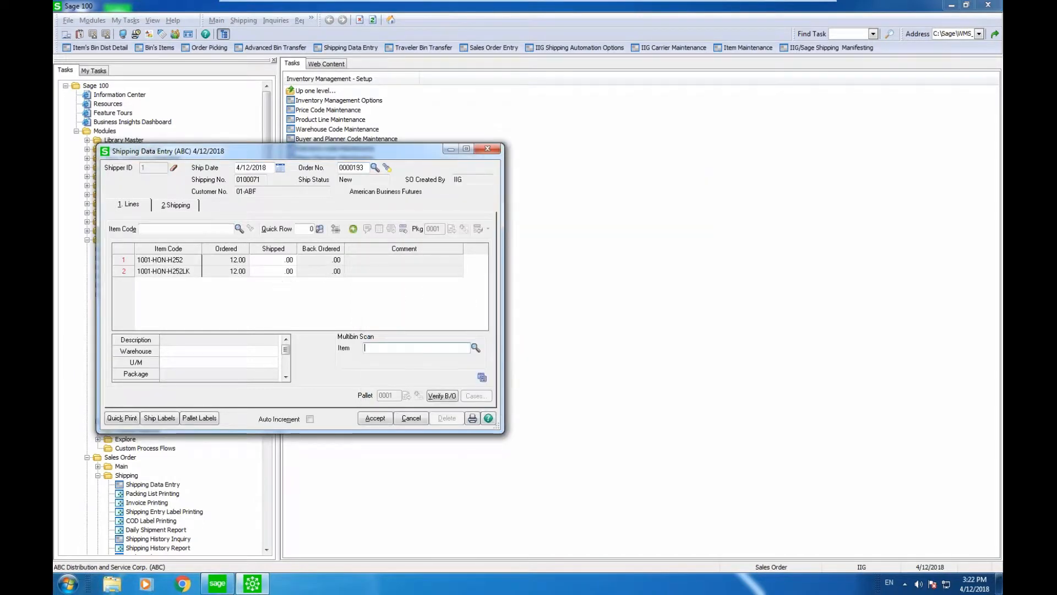
left_click(310, 419)
left_click_drag(412, 152, 811, 146)
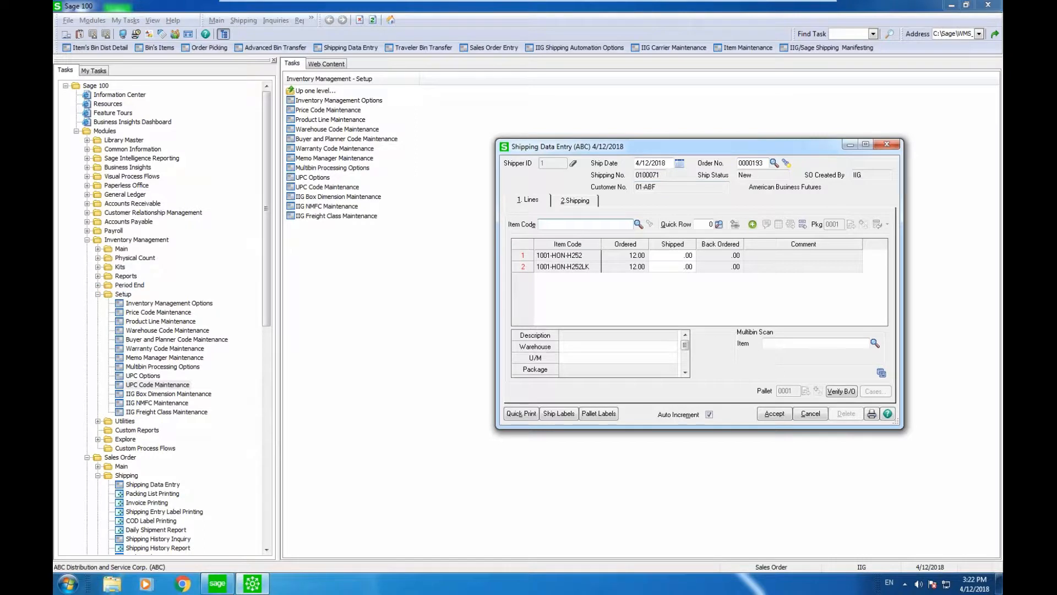
left_click(163, 386)
double_click(163, 385)
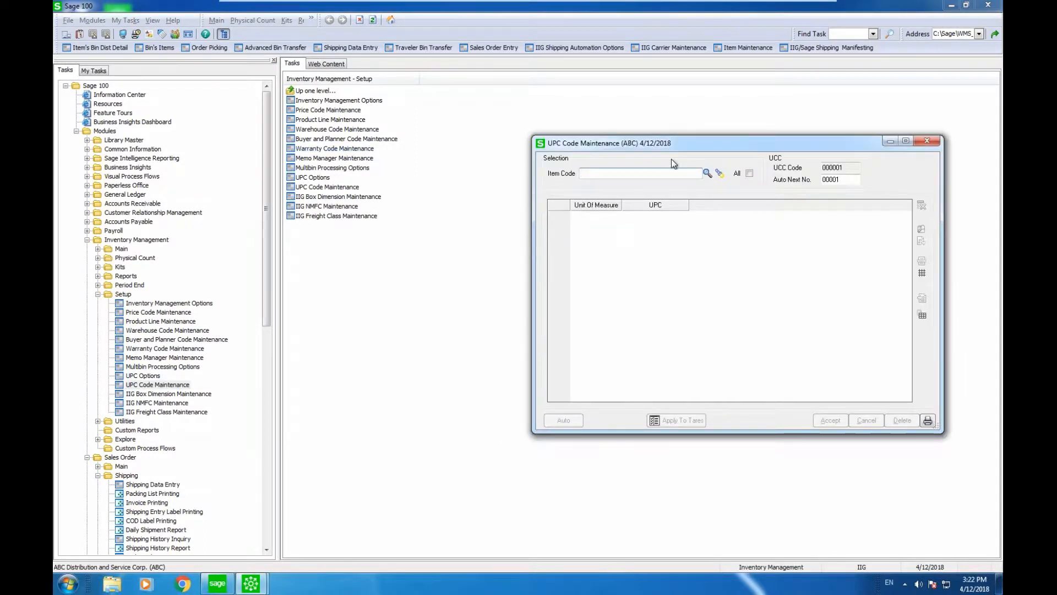
left_click(707, 172)
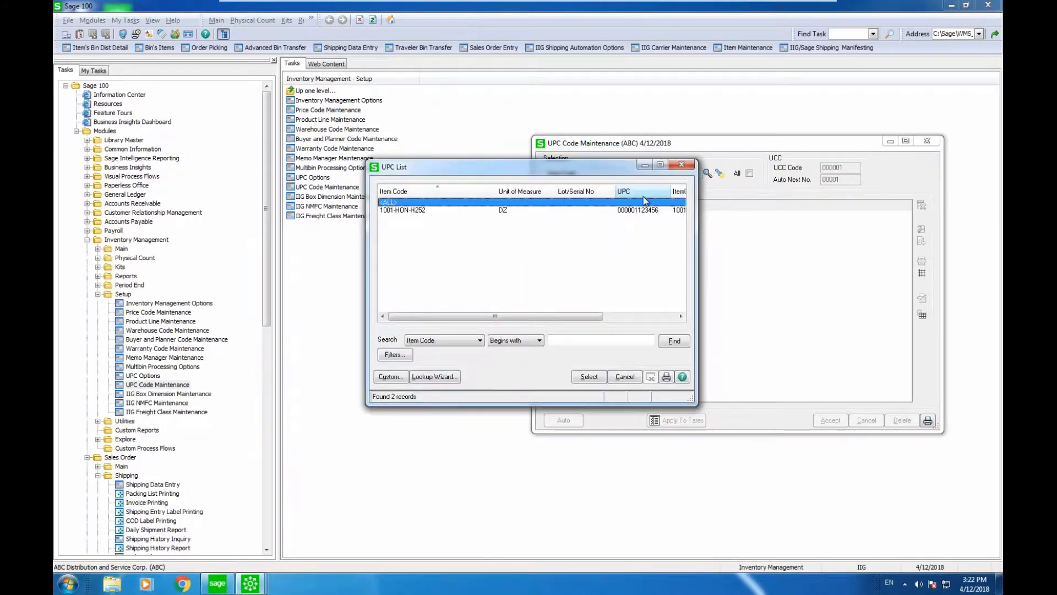
left_click(641, 212)
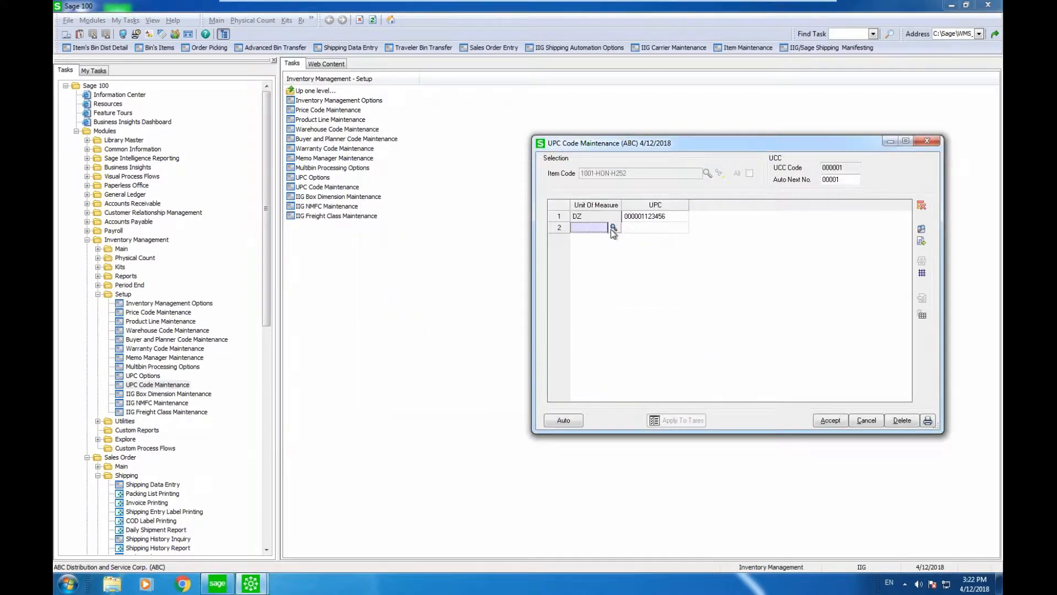
left_click(930, 142)
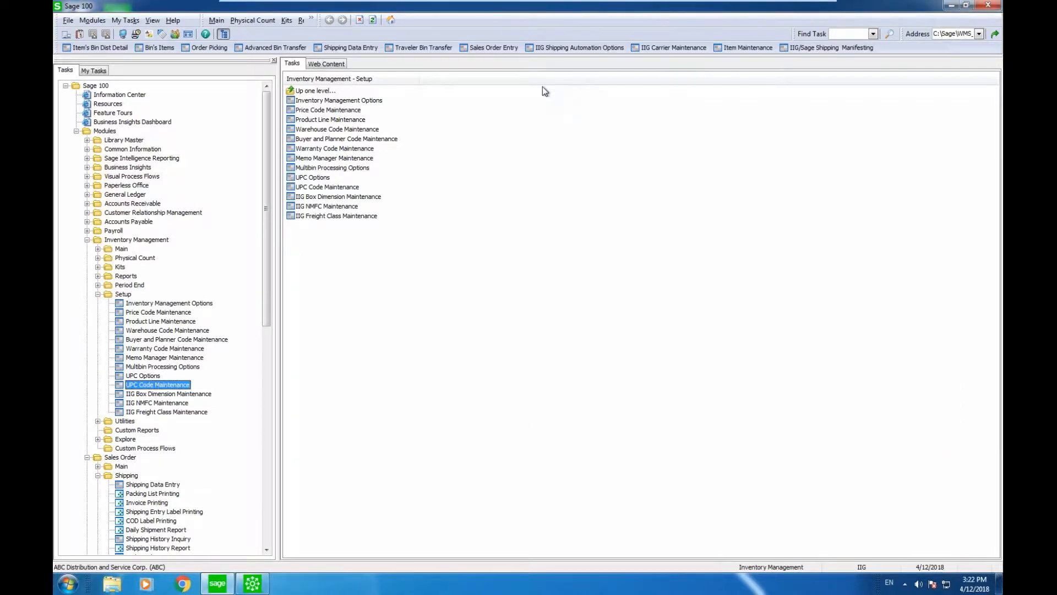
Step: Review 1001-HON-H252's IIG freight fields (NMFC 109050, class 110) and its tare packaging settings
left_click(729, 49)
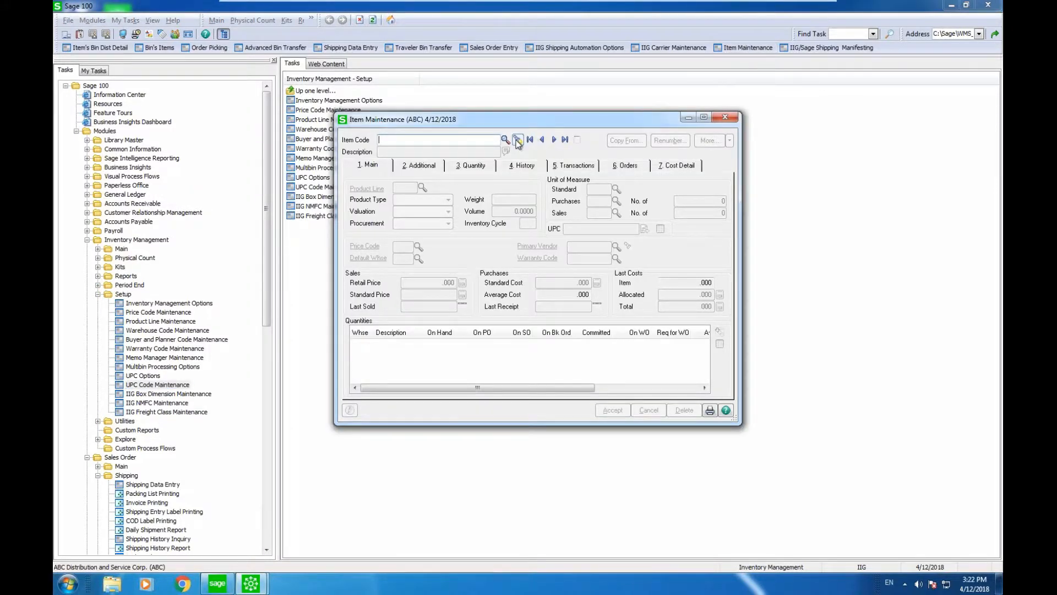
left_click(529, 140)
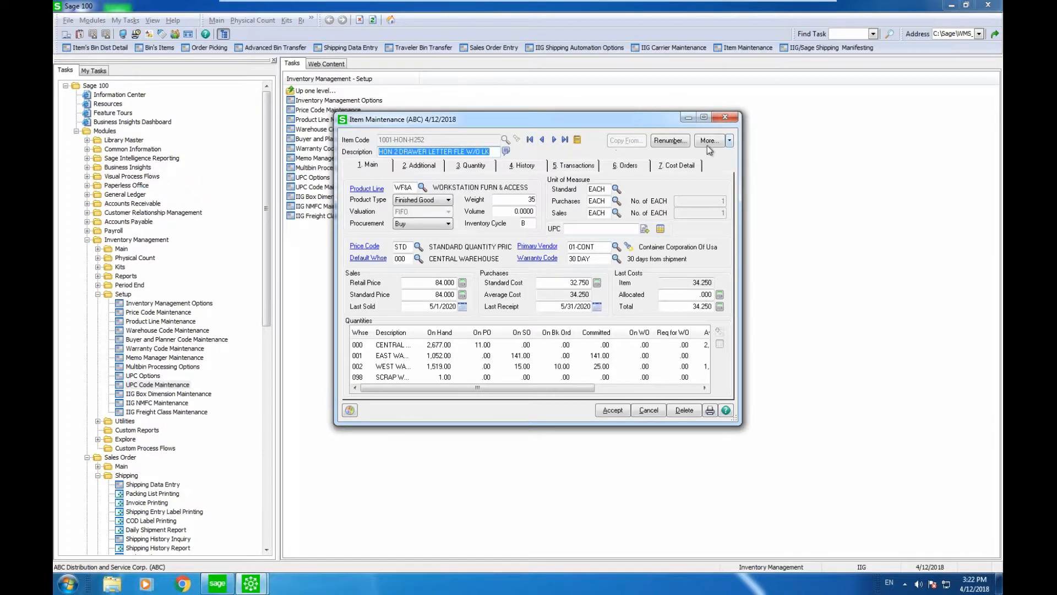
left_click(730, 141)
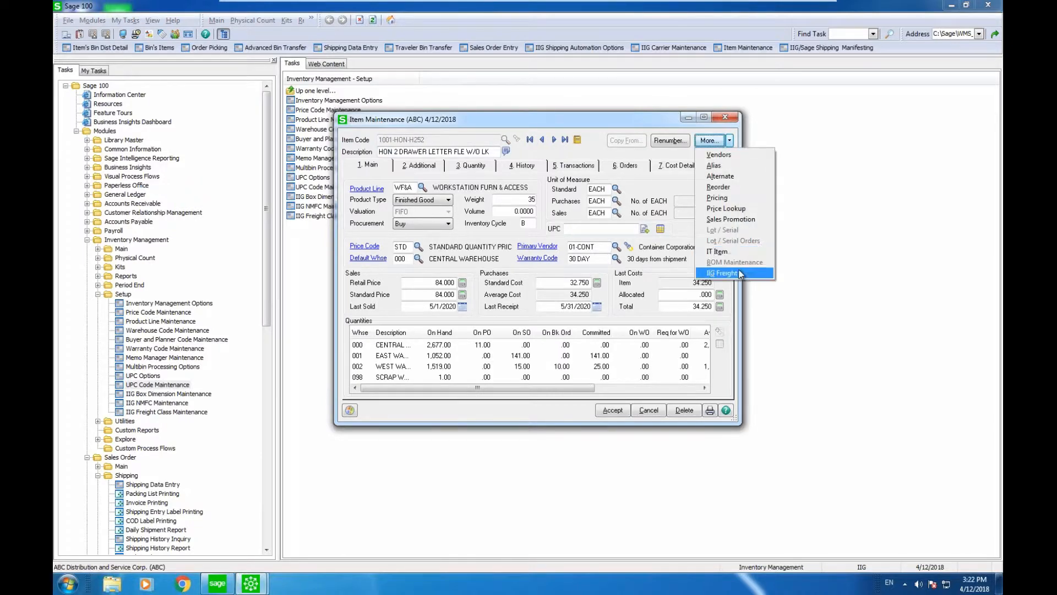
left_click(722, 273)
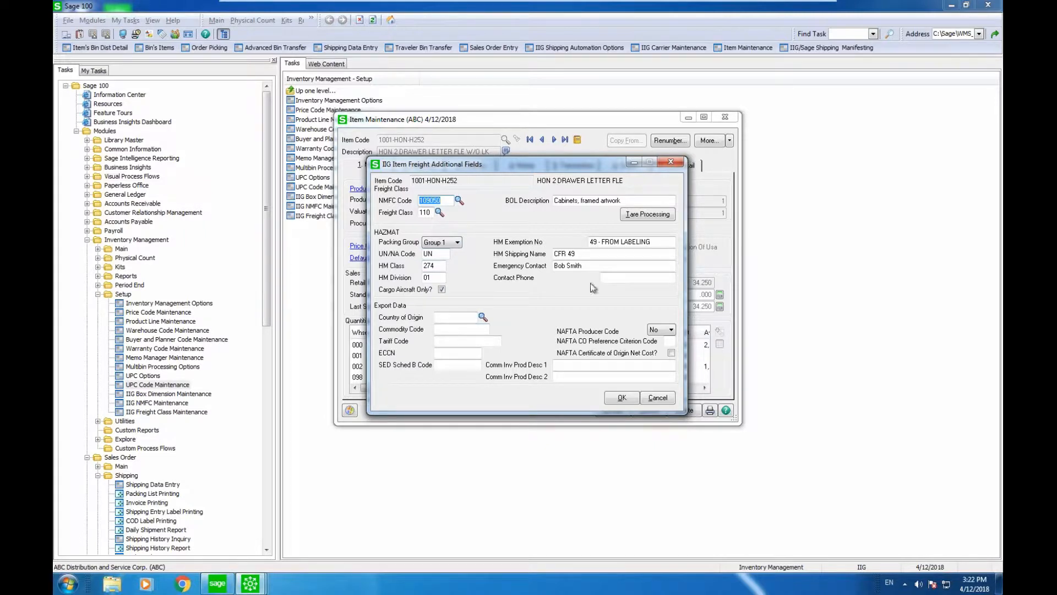
left_click(643, 215)
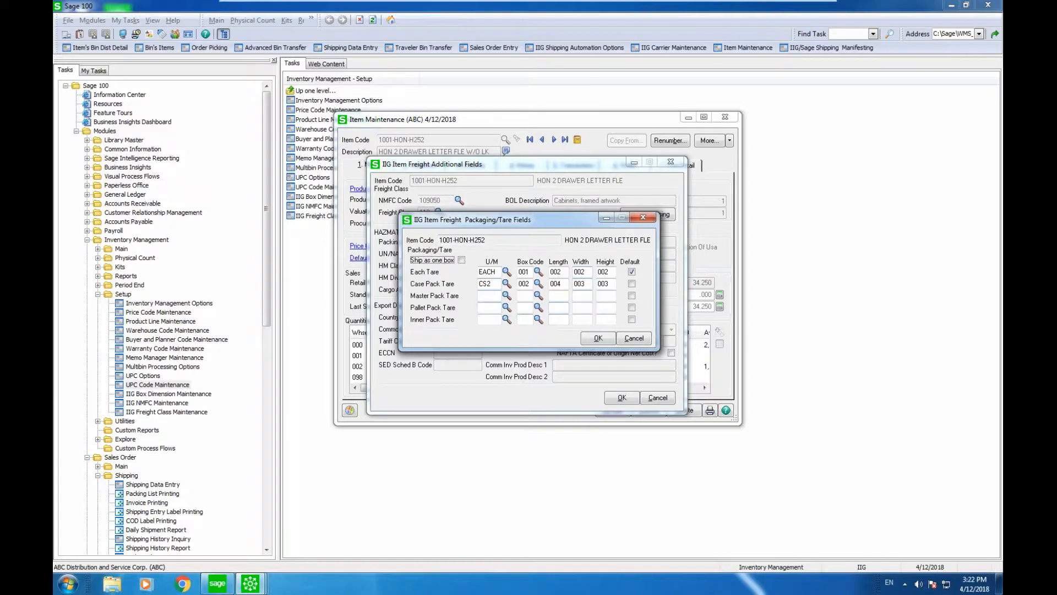
left_click(644, 217)
left_click(671, 163)
left_click(723, 119)
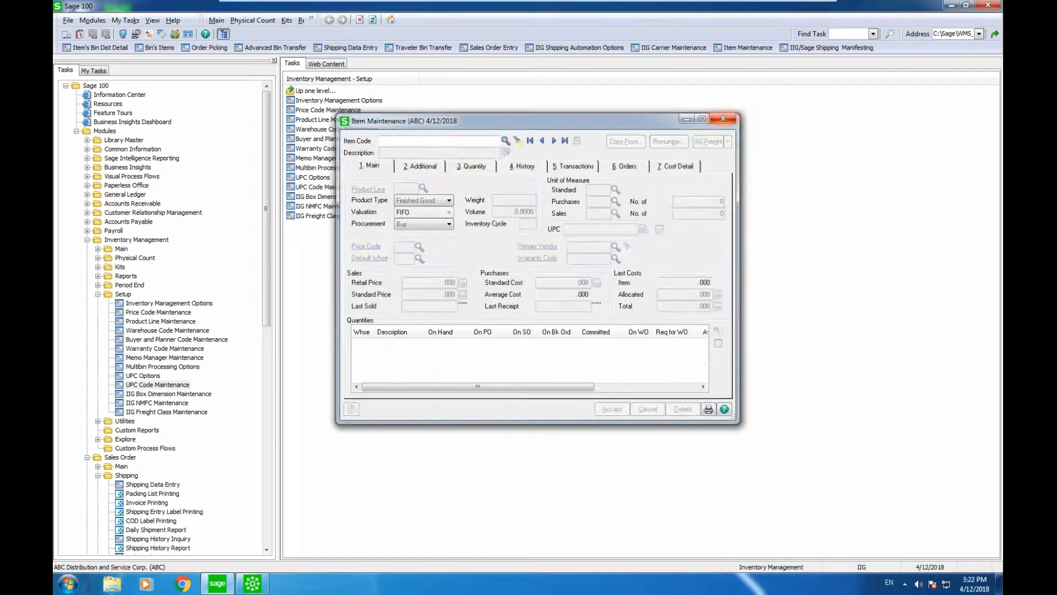
Step: Submit the scanned UPC for line 1 and auto-distribute its quantity from the stock bin
left_click(261, 588)
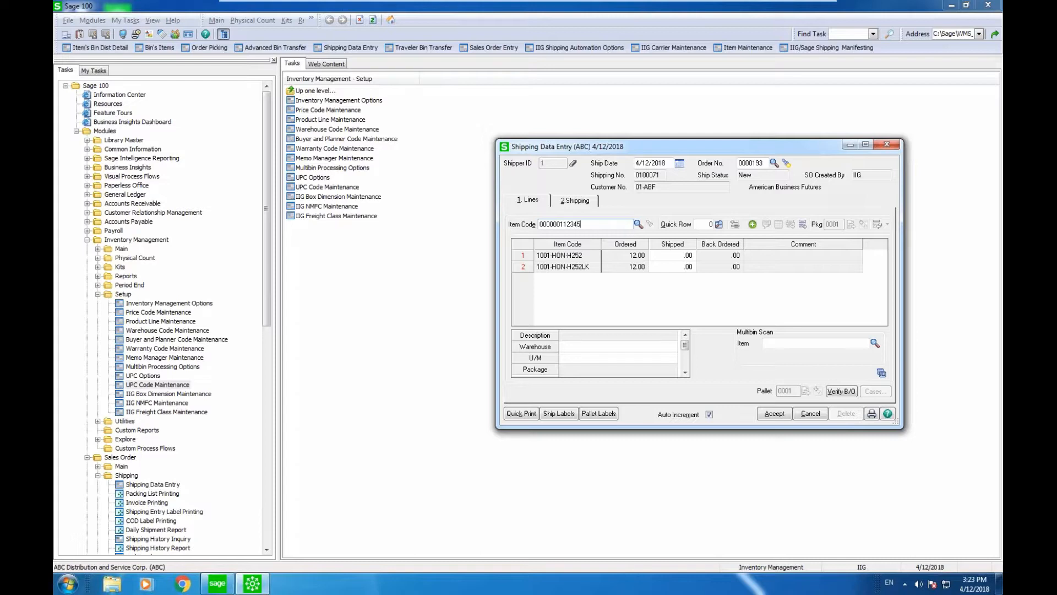
key("Return")
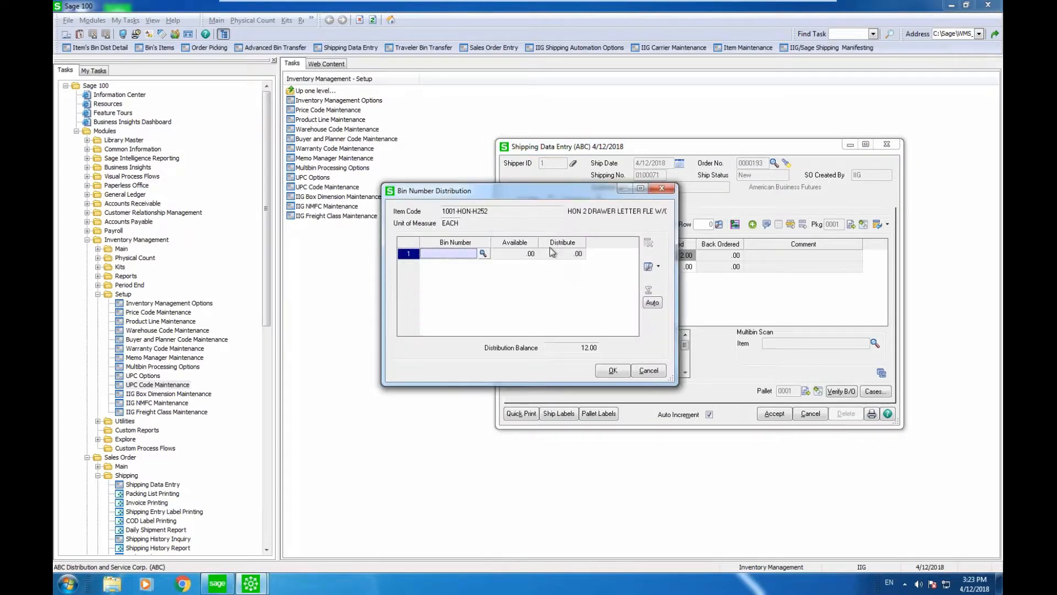
left_click(653, 303)
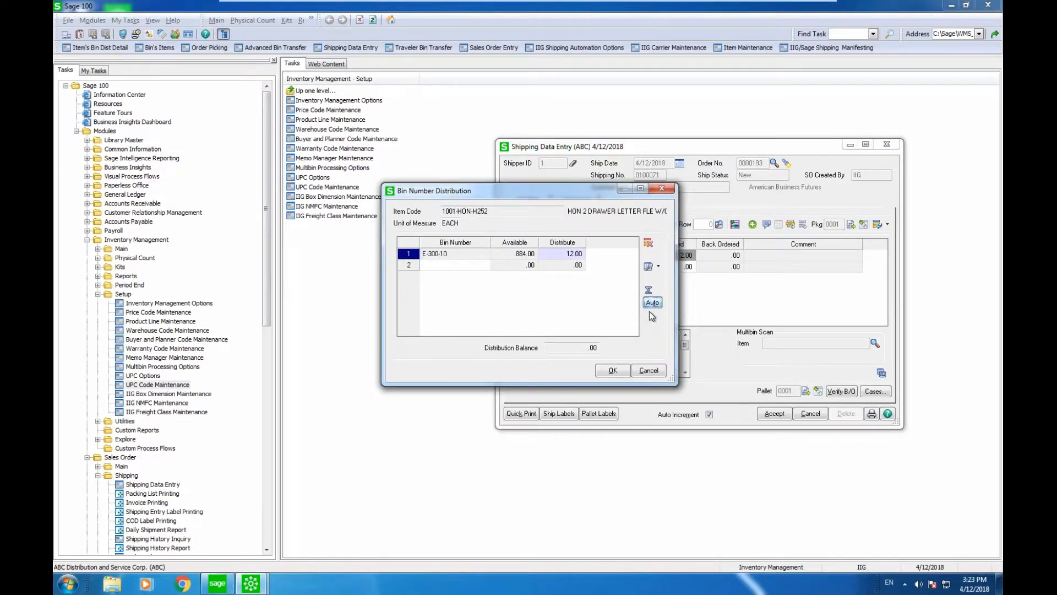
left_click(613, 371)
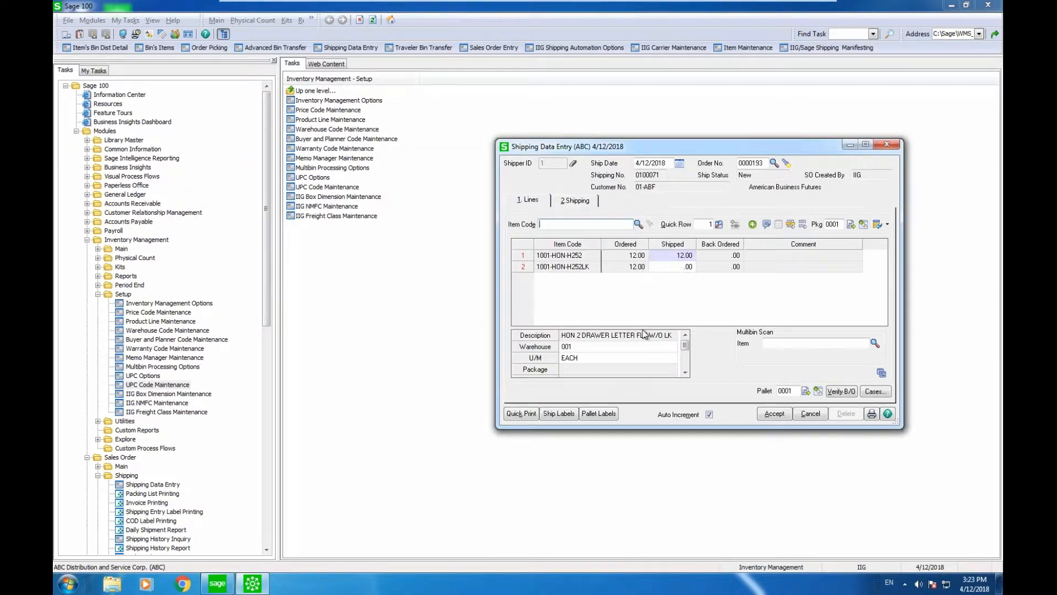
Step: Enter 12 shipped on line 2 and auto-distribute it from its stock bin
left_click(685, 267)
type("12")
key("Tab")
left_click(653, 302)
left_click(613, 370)
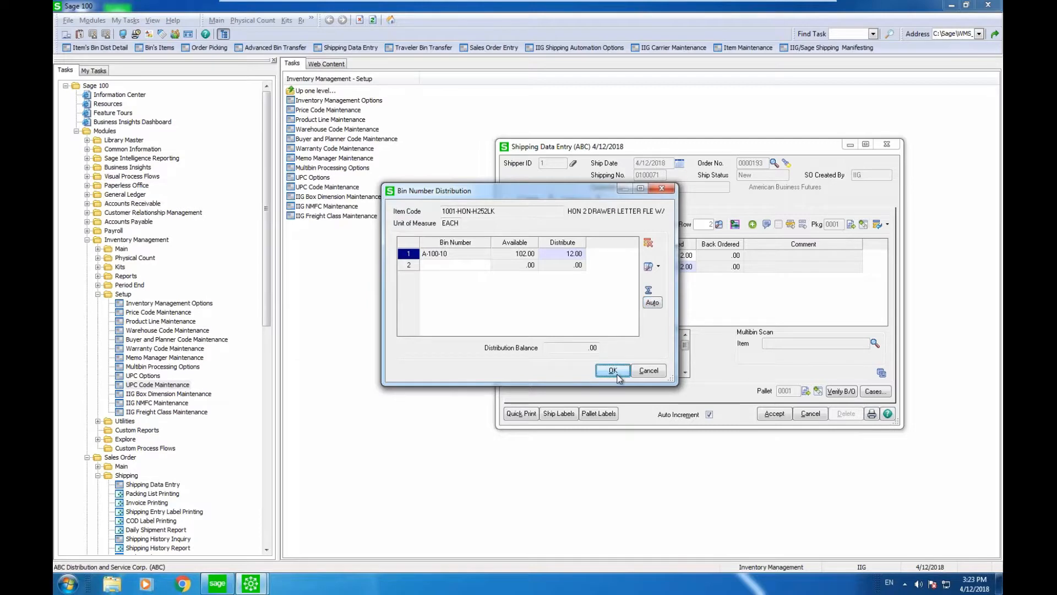
Step: Generate cases of 3 per case for the second line, producing 4 cases
left_click(870, 393)
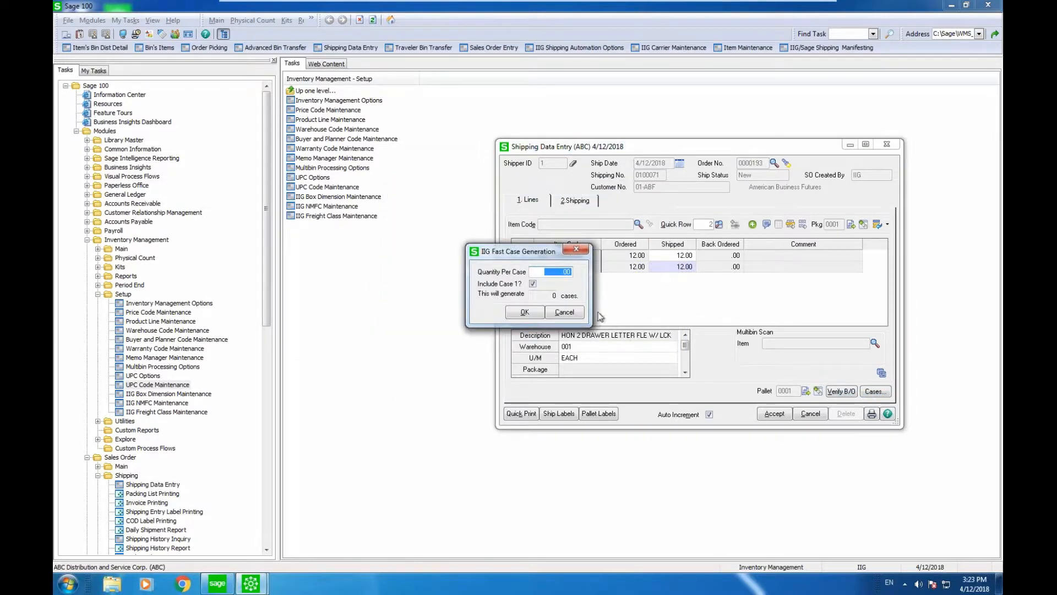
type("3")
left_click_drag(559, 274, 604, 273)
type("3")
key("Tab")
left_click(525, 312)
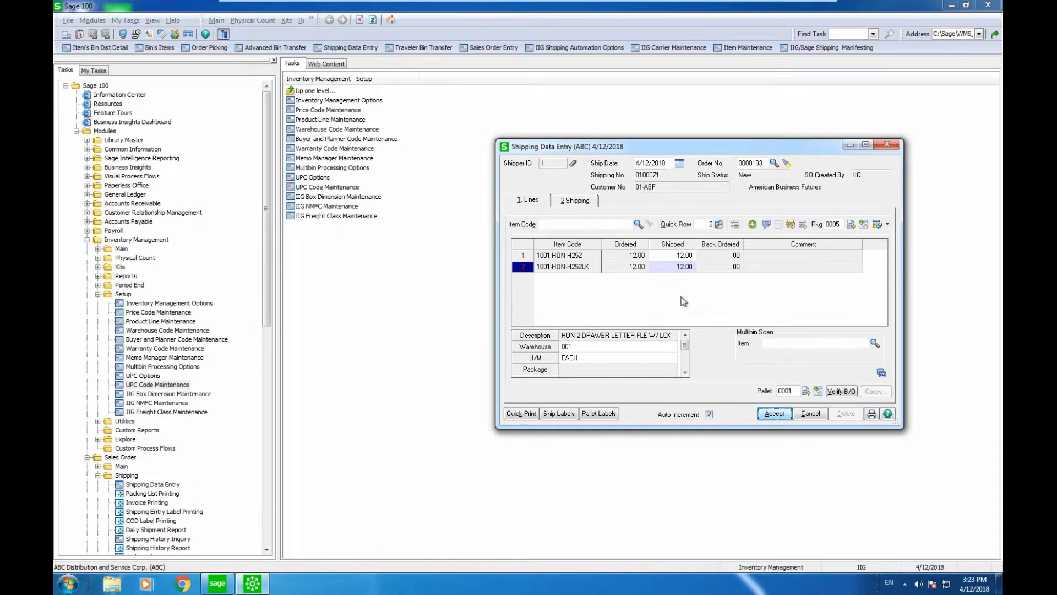
Step: Generate cases of 6 per case for the first line and bring up pallet maintenance
left_click(666, 257)
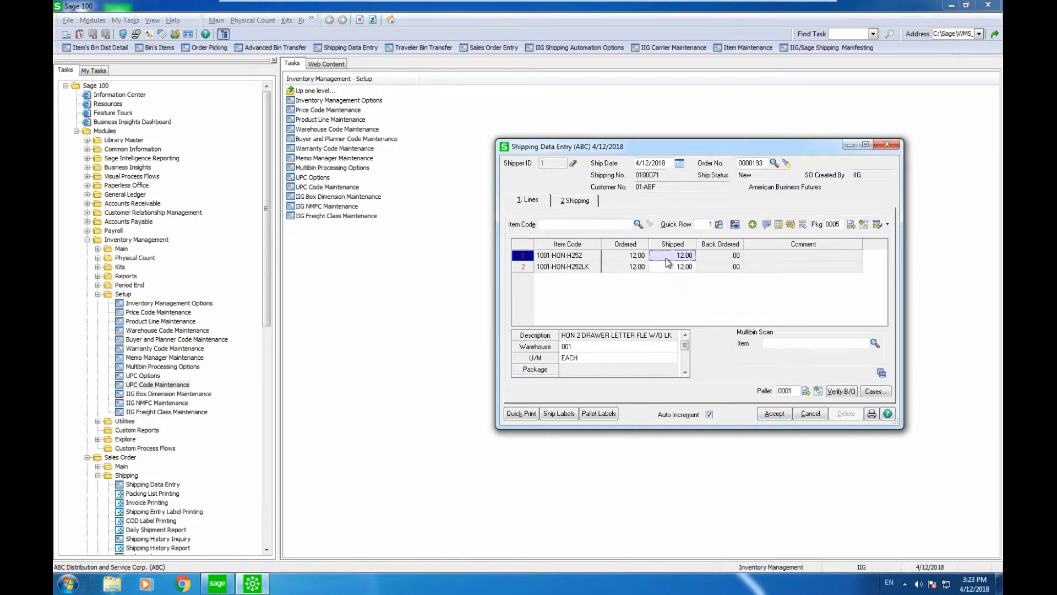
left_click(866, 391)
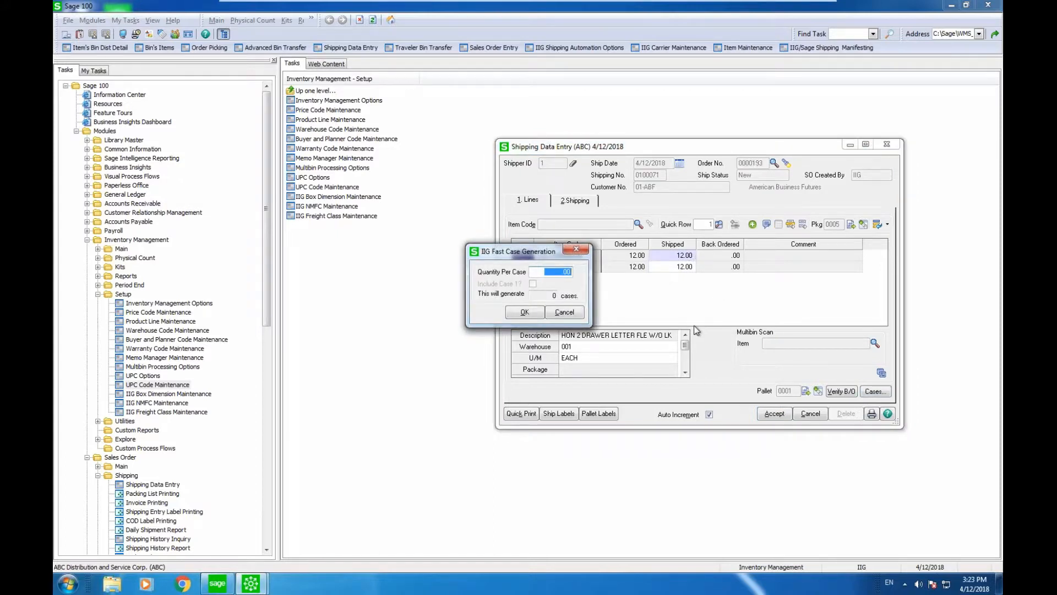
type("6")
left_click(540, 315)
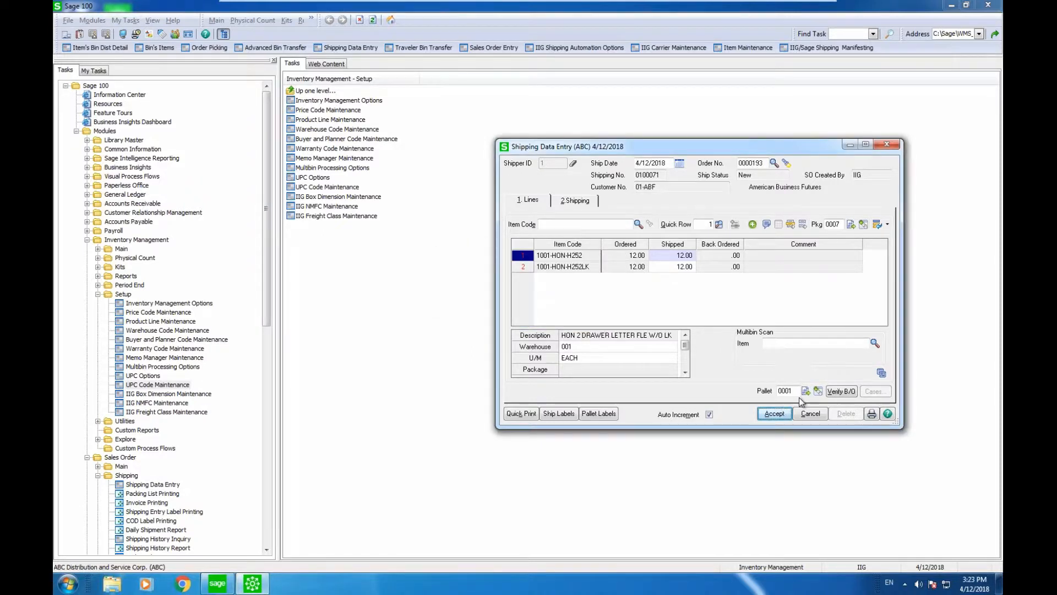
left_click(815, 389)
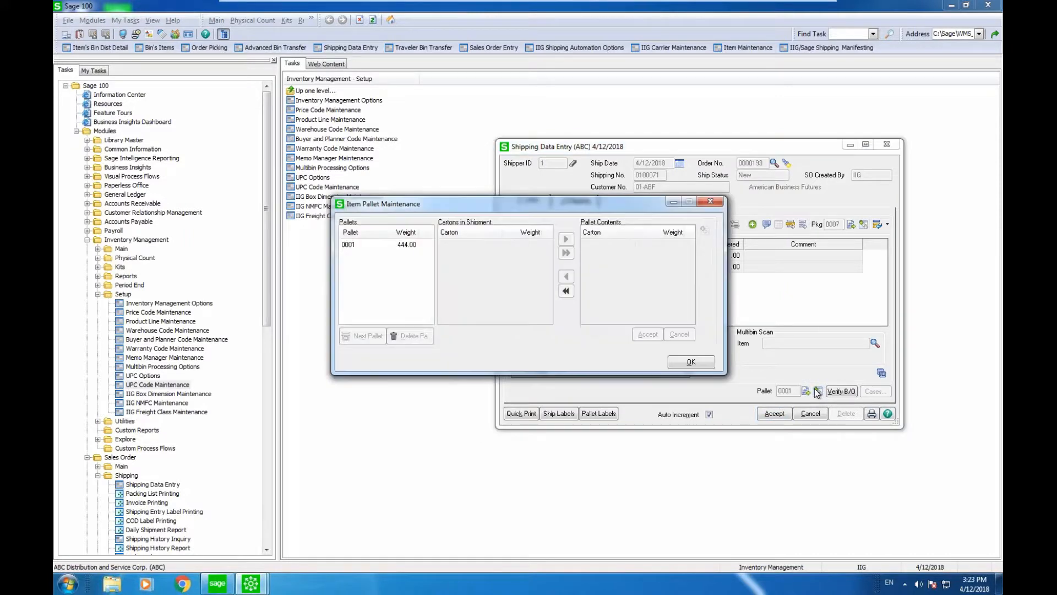
Step: Remove cartons 0005 and 0003 from pallet 0001
left_click(408, 248)
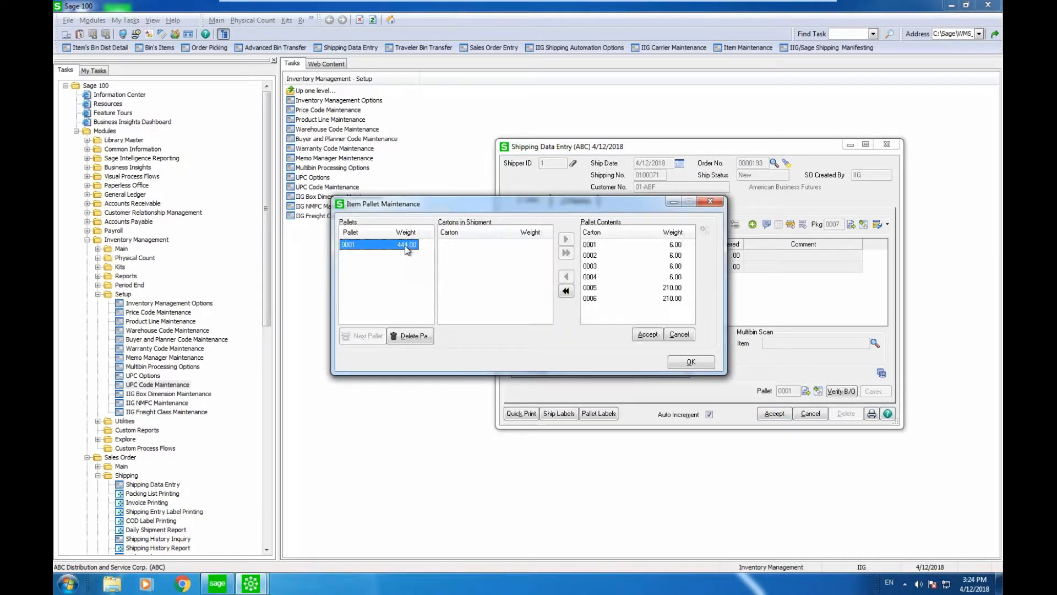
left_click(592, 286)
left_click(566, 276)
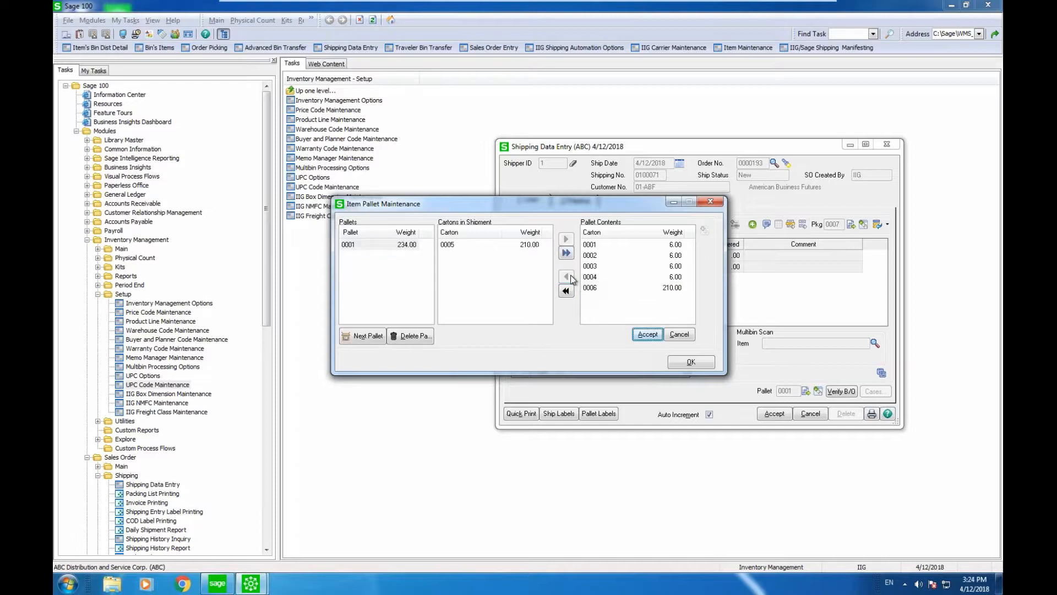
left_click(590, 266)
left_click(567, 276)
Step: Place cartons 0003 and 0005 on new pallet 0002 and save the pallet assignments
left_click(368, 336)
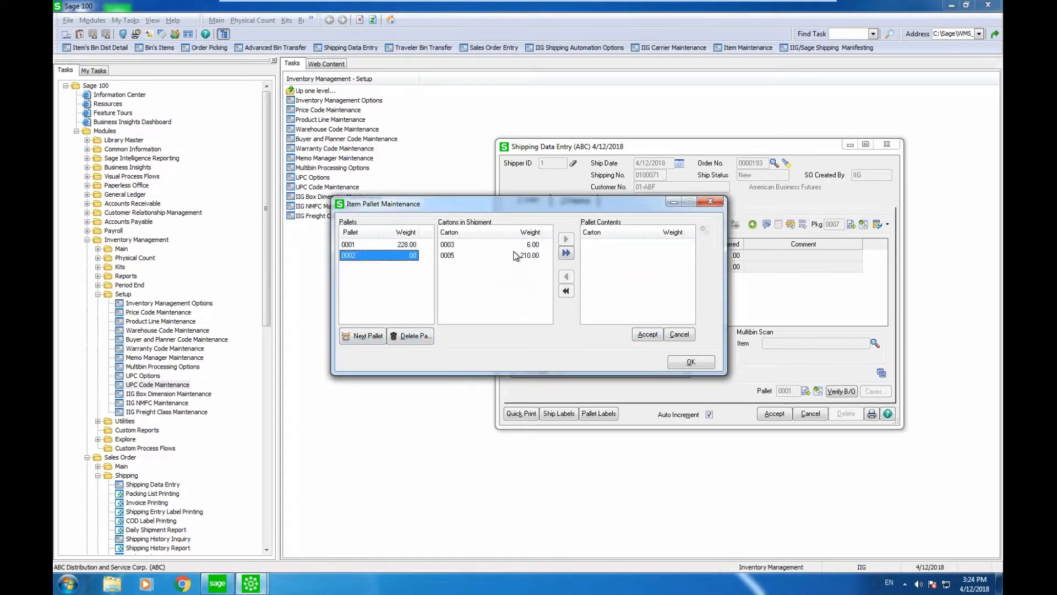
left_click(566, 253)
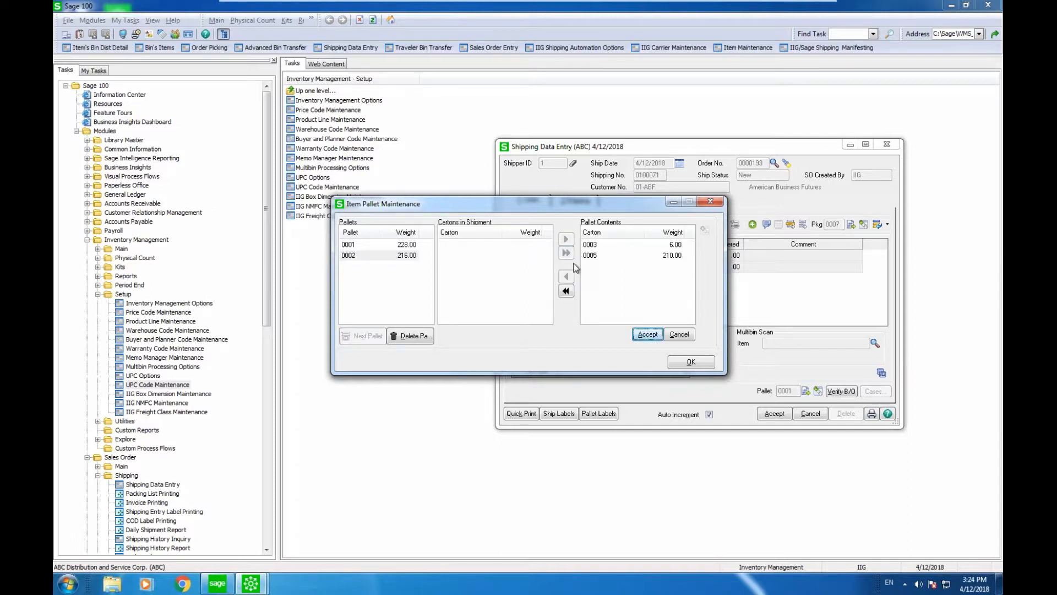
left_click(637, 337)
left_click(646, 334)
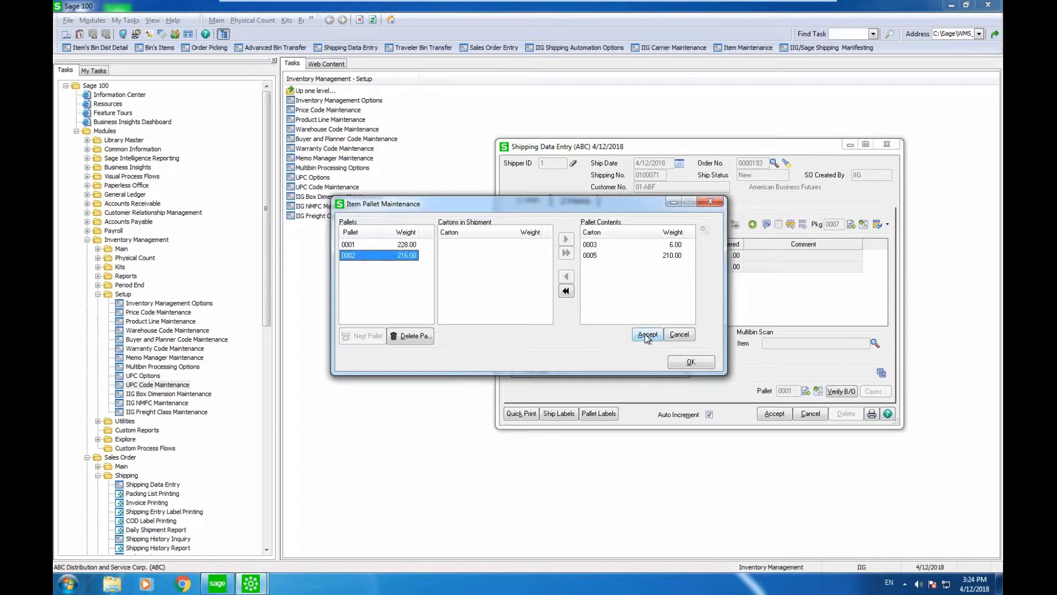
left_click(687, 362)
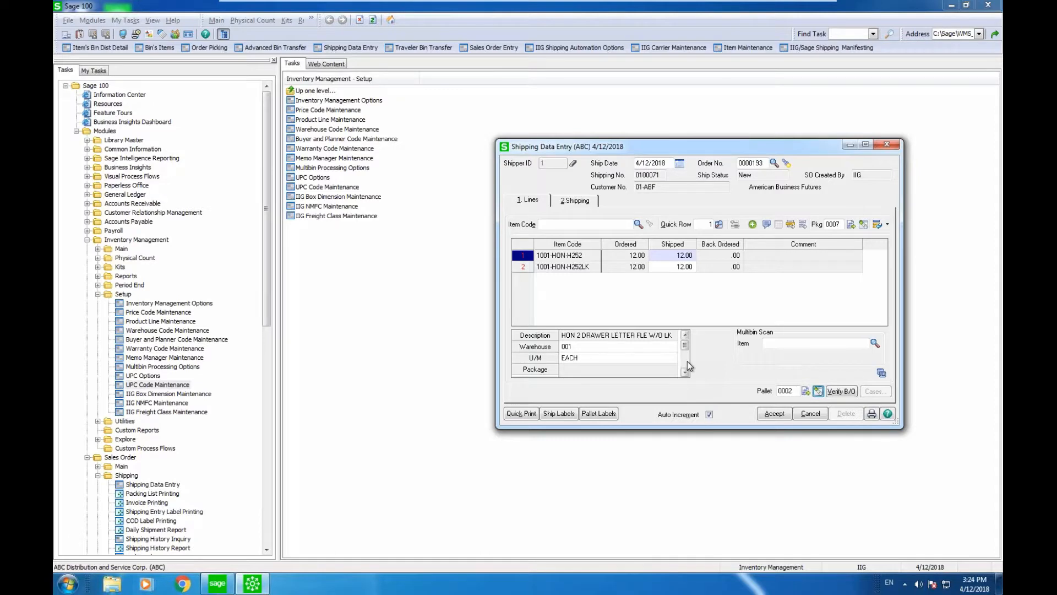
left_click(580, 203)
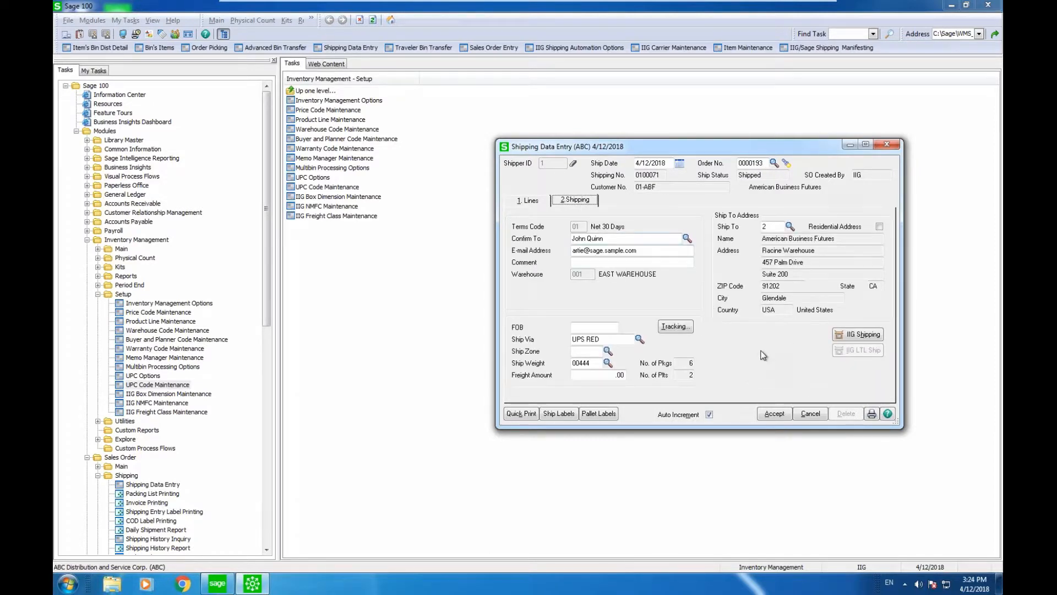
Step: Enter a manifest parcel weighing 400.00 with box code 002
left_click(842, 337)
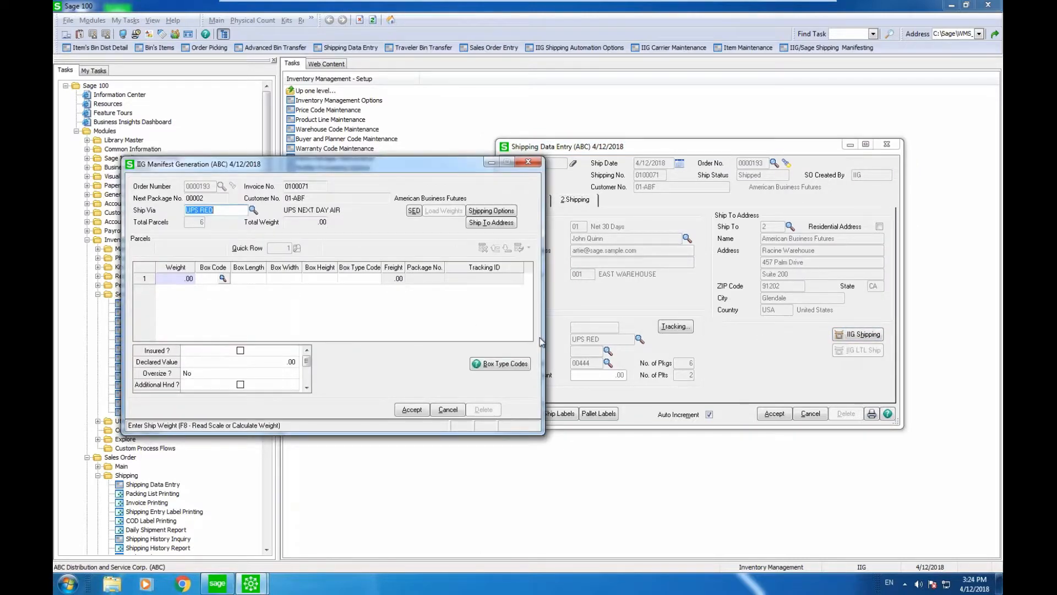
left_click(177, 277)
type("4000")
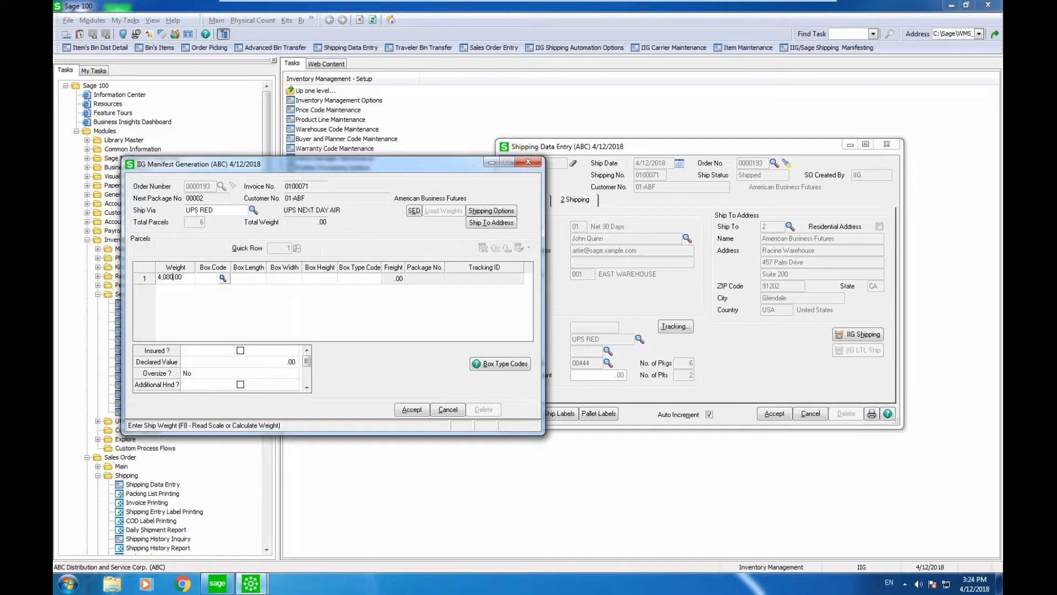
key("BackSpace")
key("Tab")
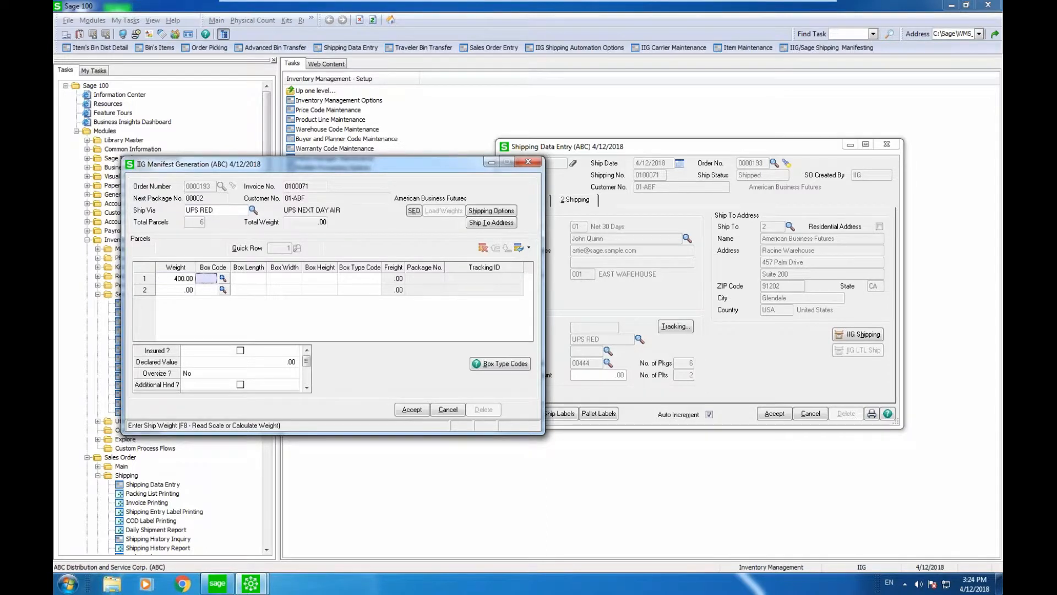
left_click(222, 279)
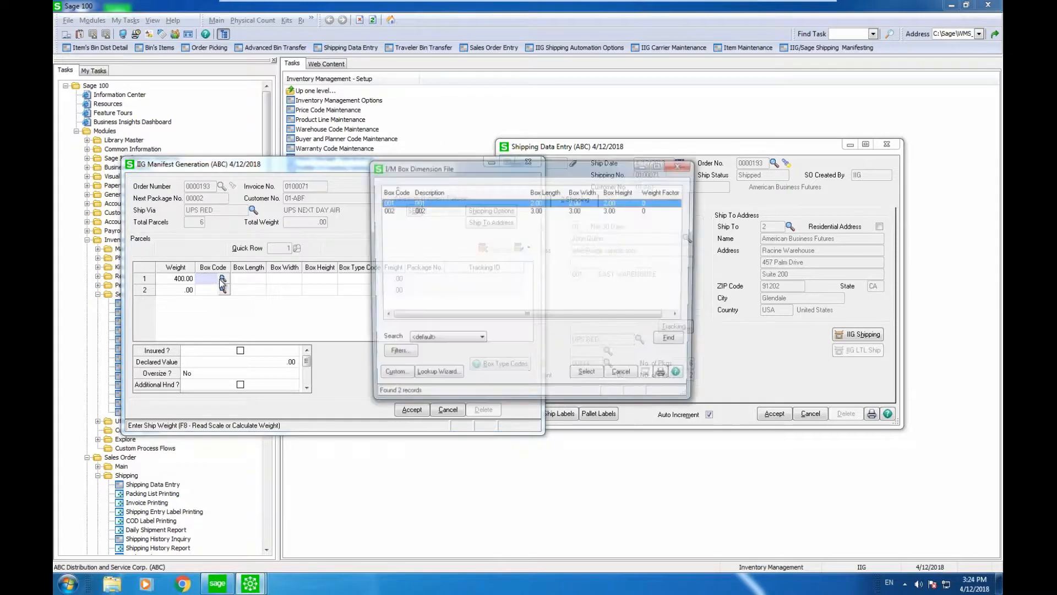
key("Down")
key("Return")
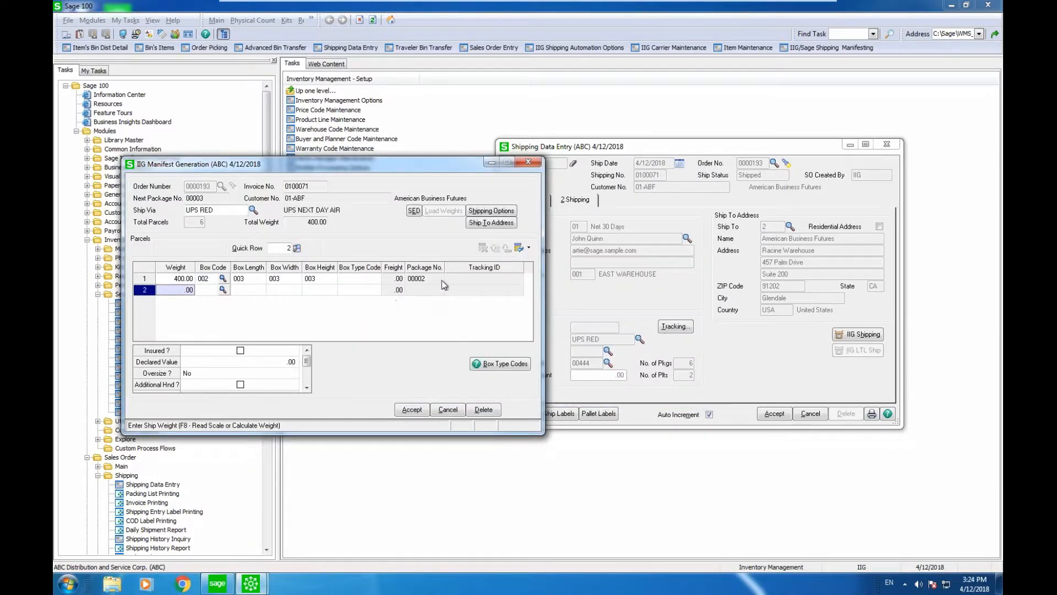
Step: Leave the shipping options unchanged, accept the manifest, and bring up package tracking
left_click(483, 209)
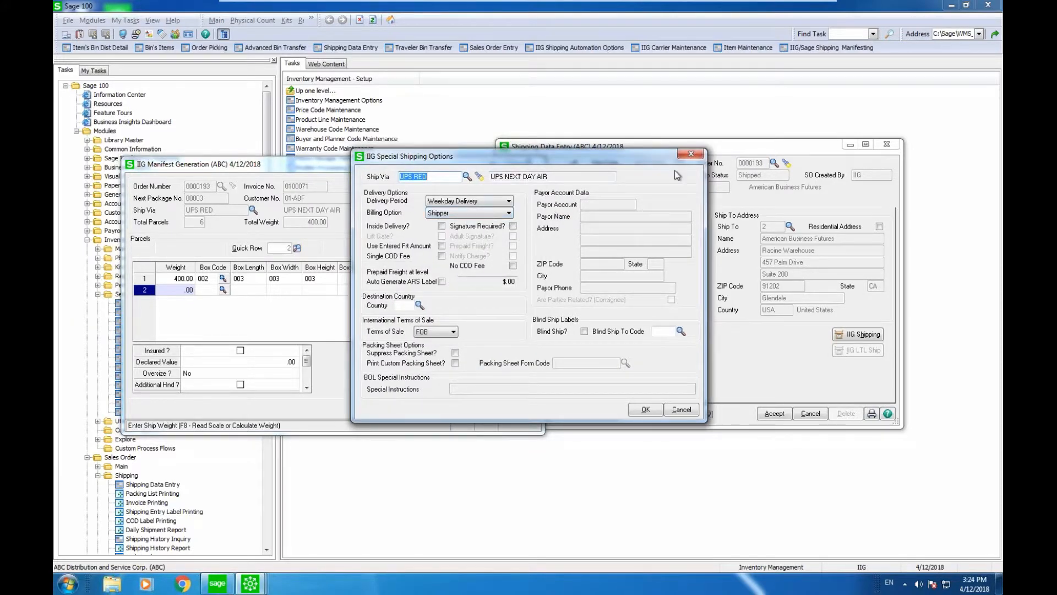
left_click(691, 154)
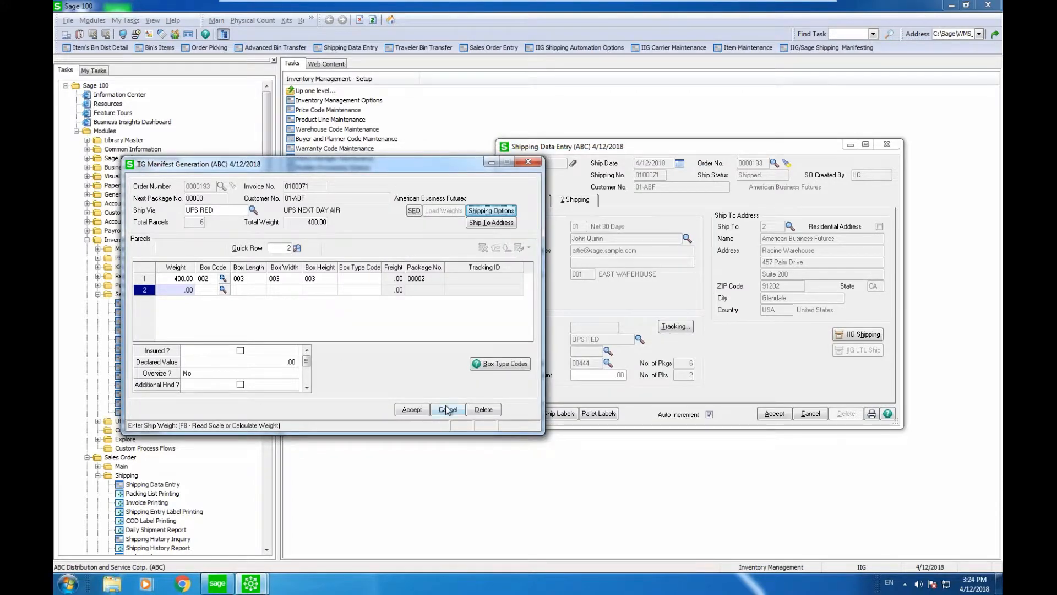
left_click(418, 410)
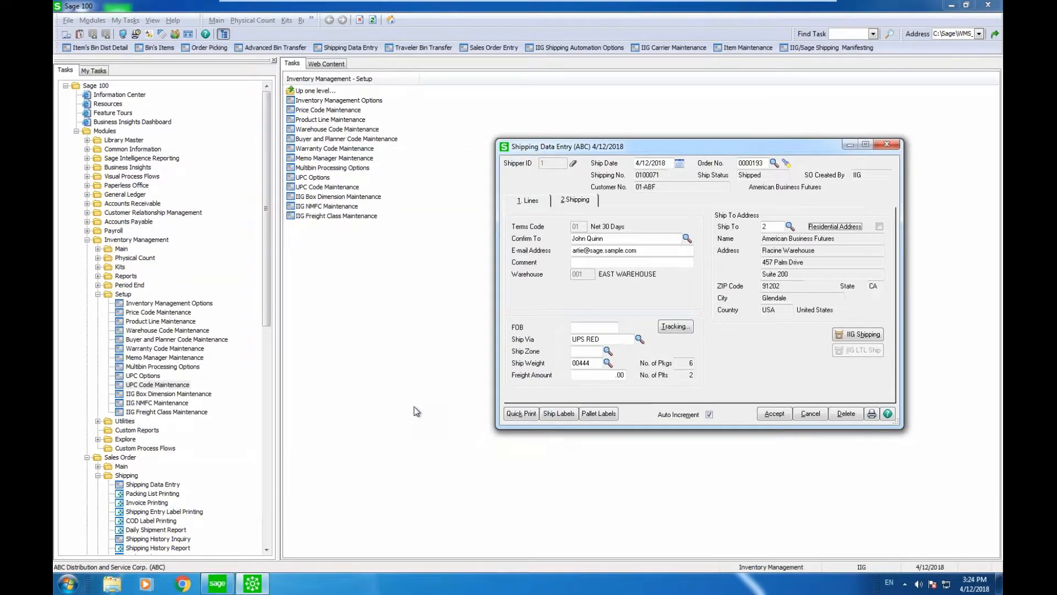
left_click(683, 327)
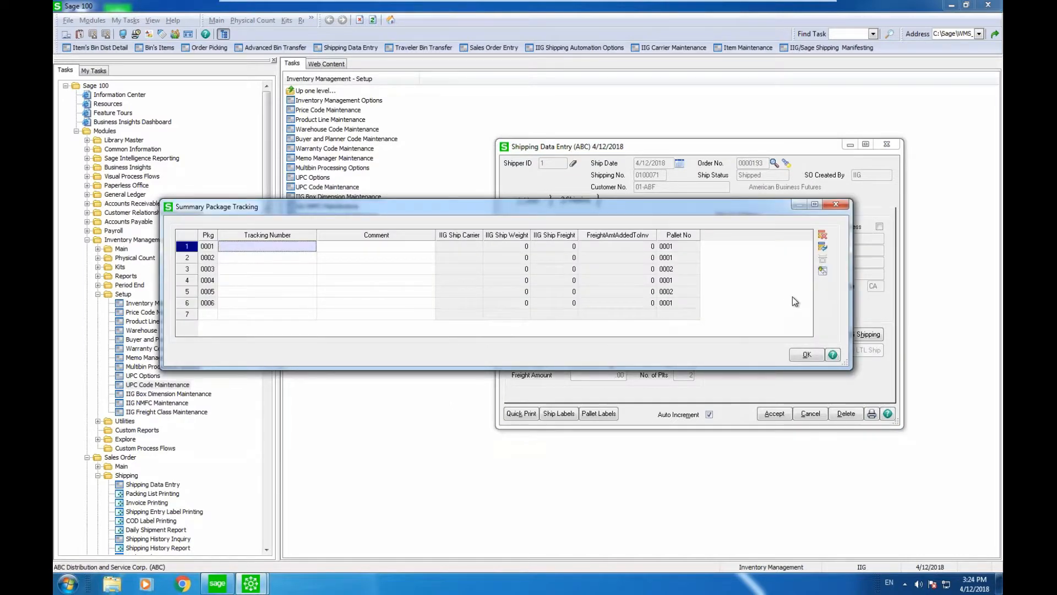
Step: Close the package tracking summary and accept the shipping entry to reach packing list printing
left_click(806, 353)
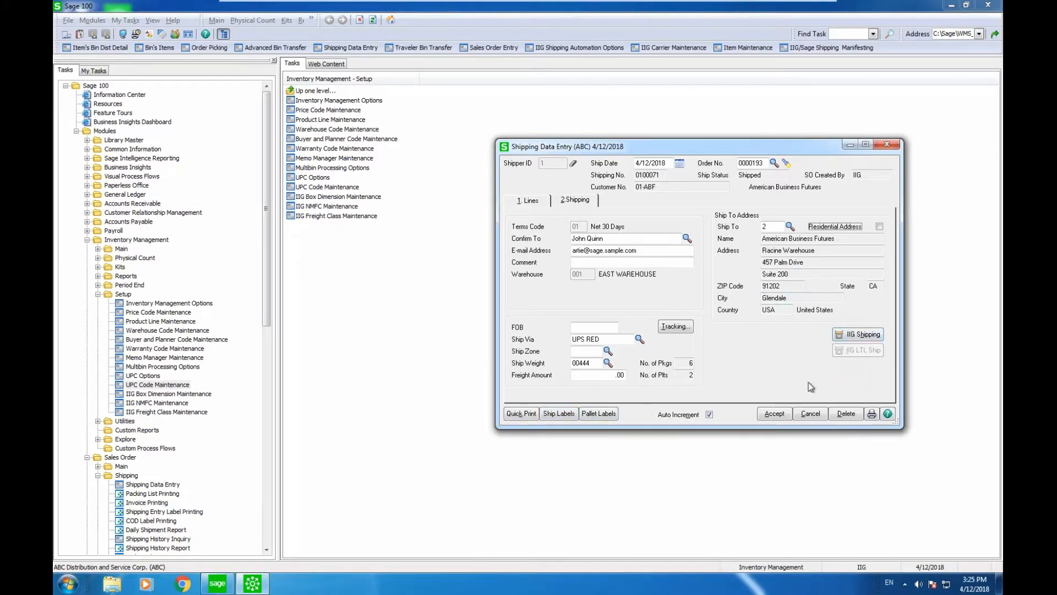
left_click(771, 415)
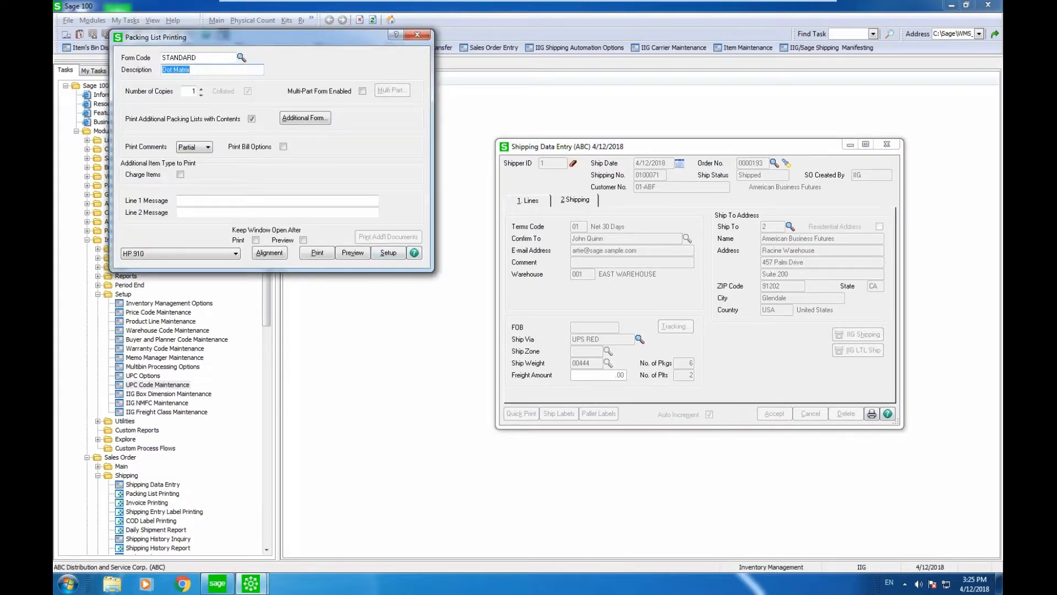
Step: Skip packing list printing and switch to a blank Sales Order Entry form
left_click(417, 35)
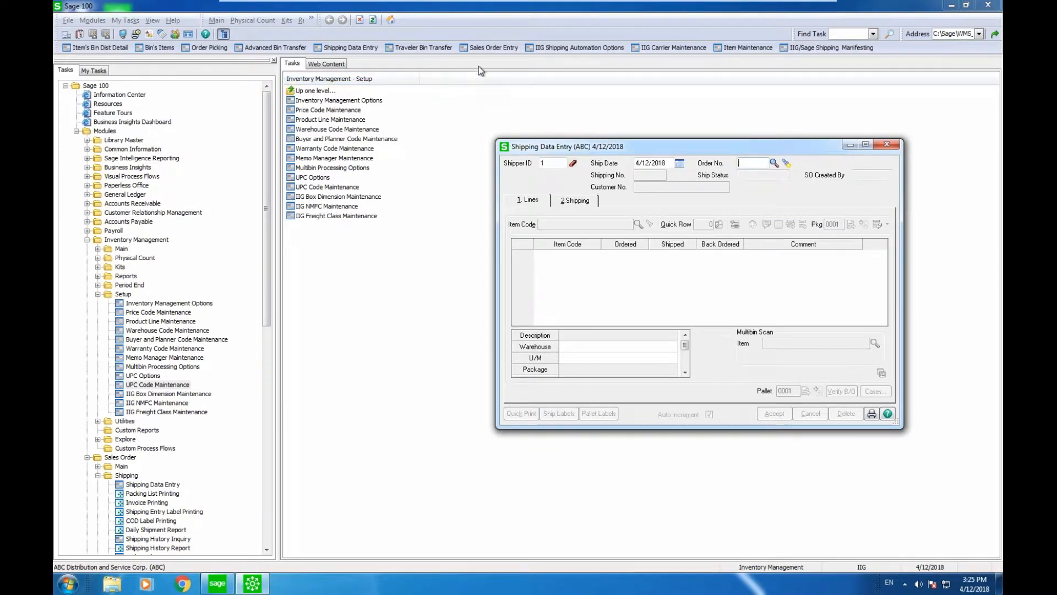
left_click(481, 47)
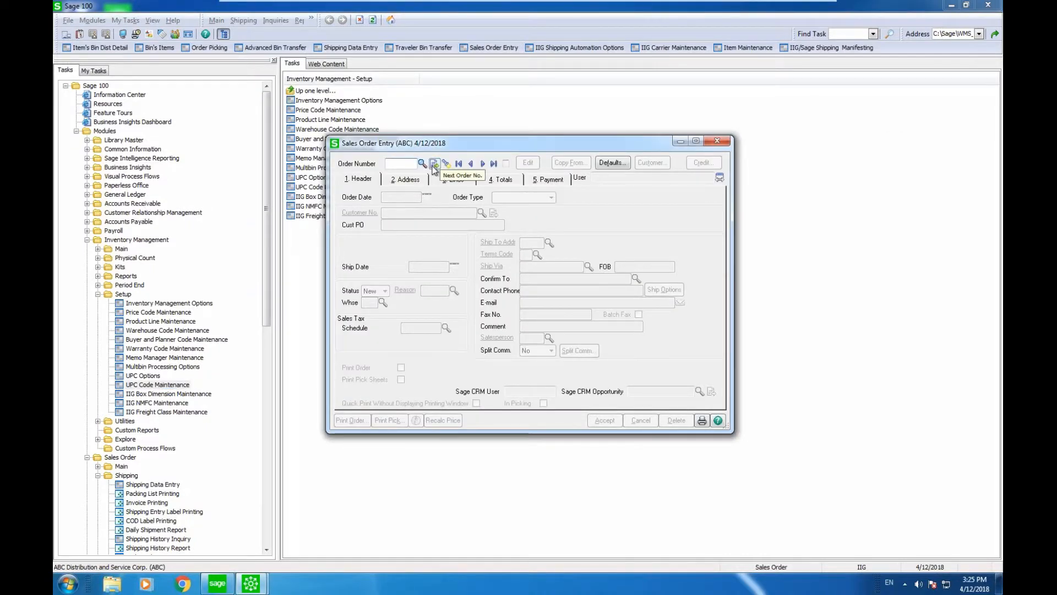
Step: Start a new sales order with the next order number for customer ABS
left_click(435, 163)
left_click(483, 214)
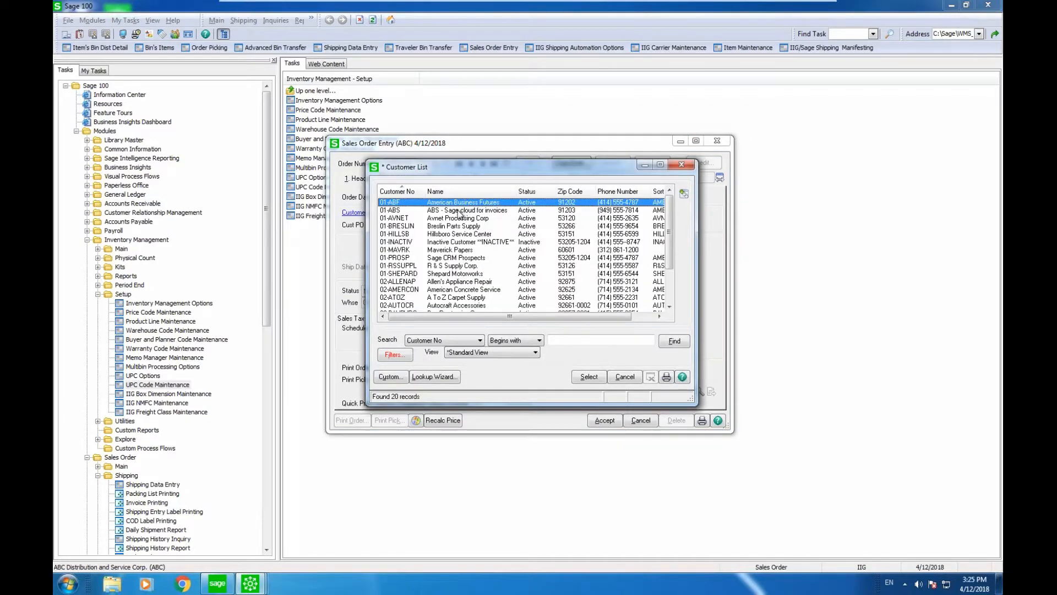
left_click(459, 212)
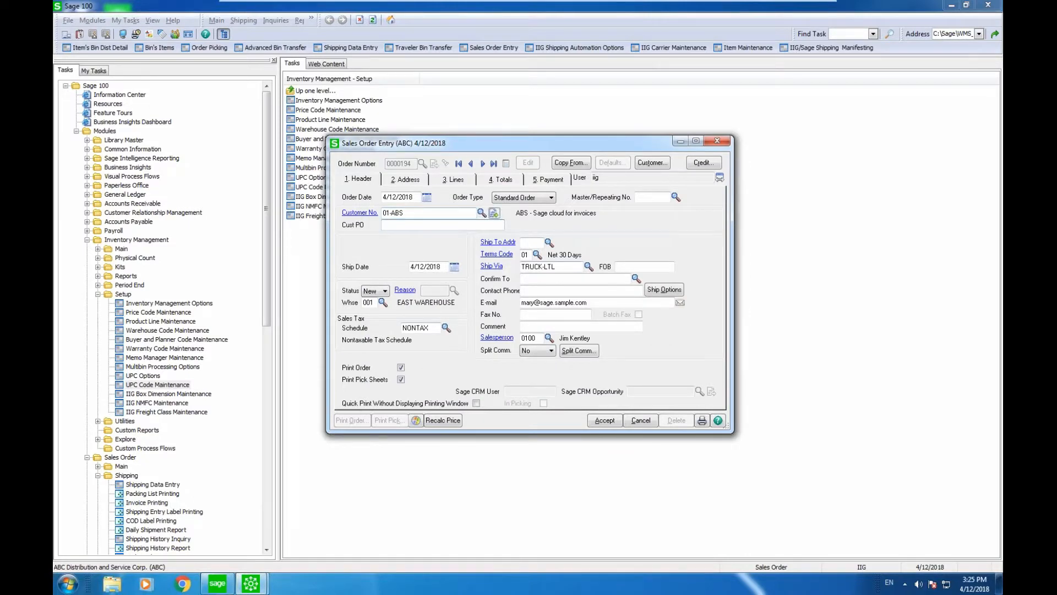
Step: Add 40 units of 1001-HON-H252 and auto-distribute them across bins
left_click(456, 180)
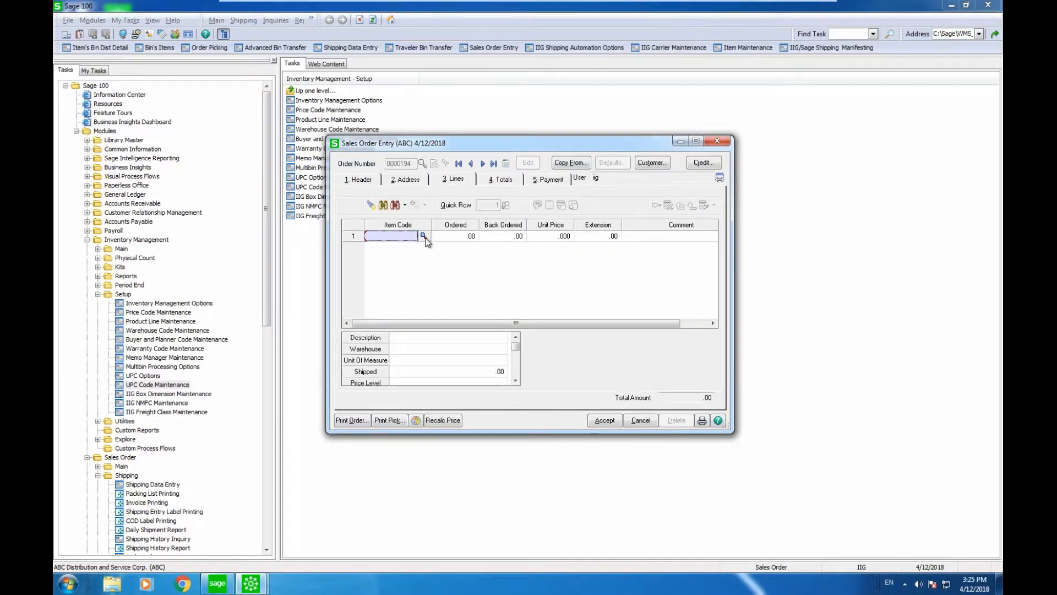
left_click(425, 239)
key("Return")
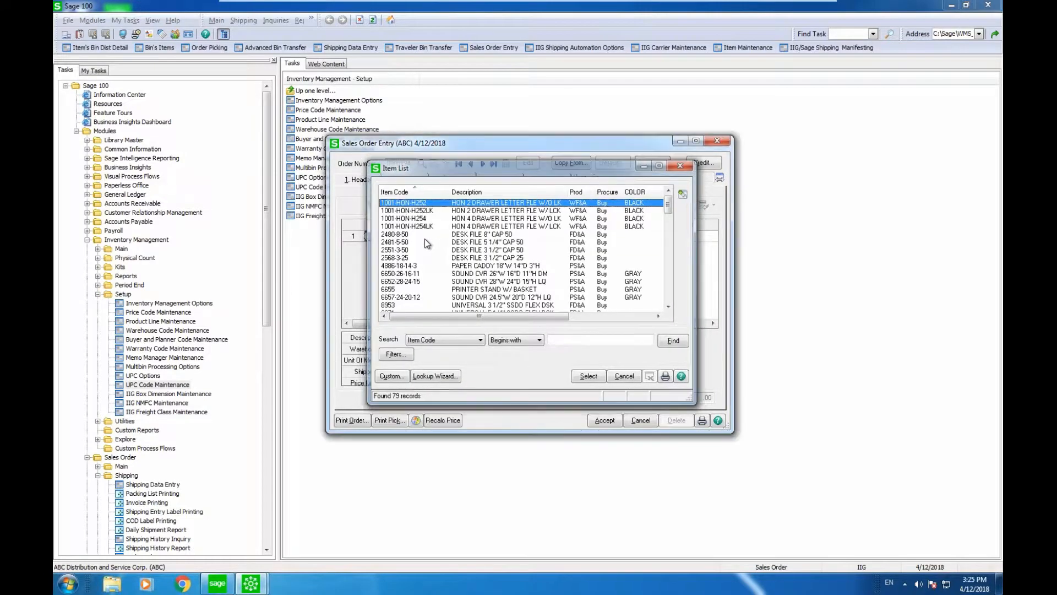
type("4")
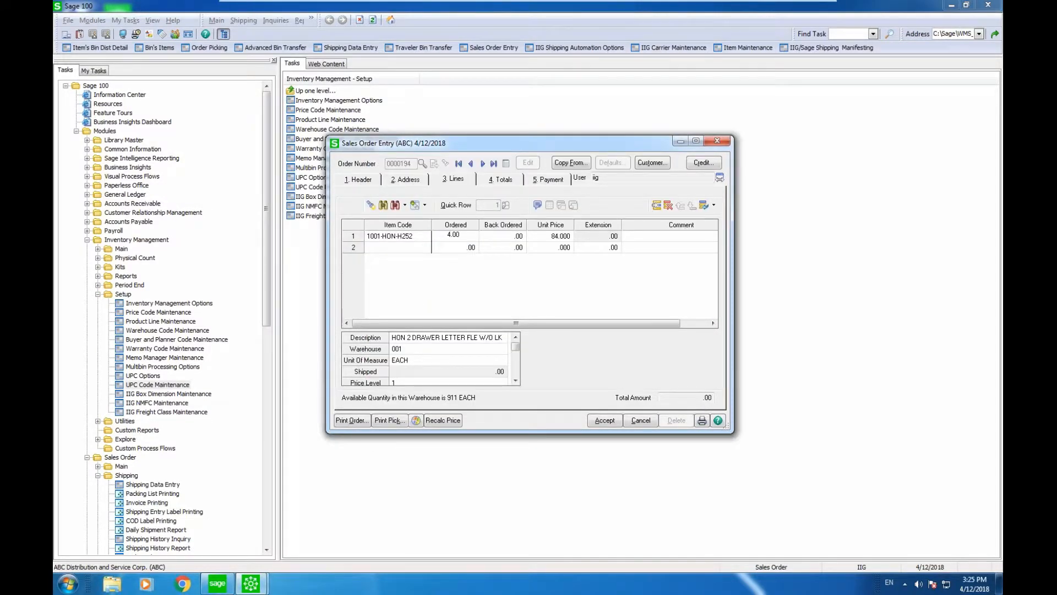
type("0")
key("Tab")
key("Tab")
key("Tab")
key("Tab")
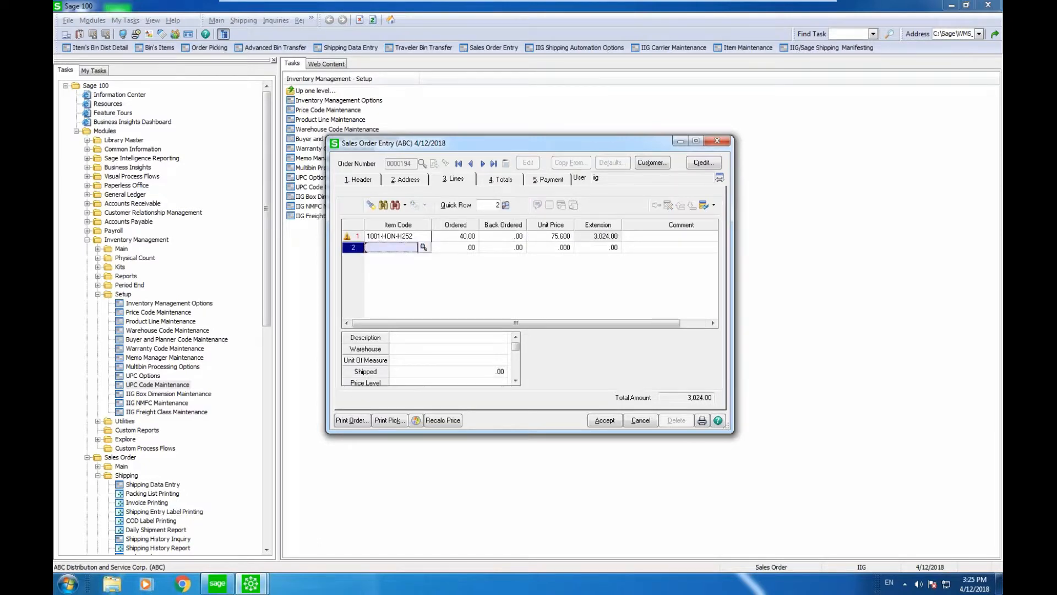
left_click(396, 236)
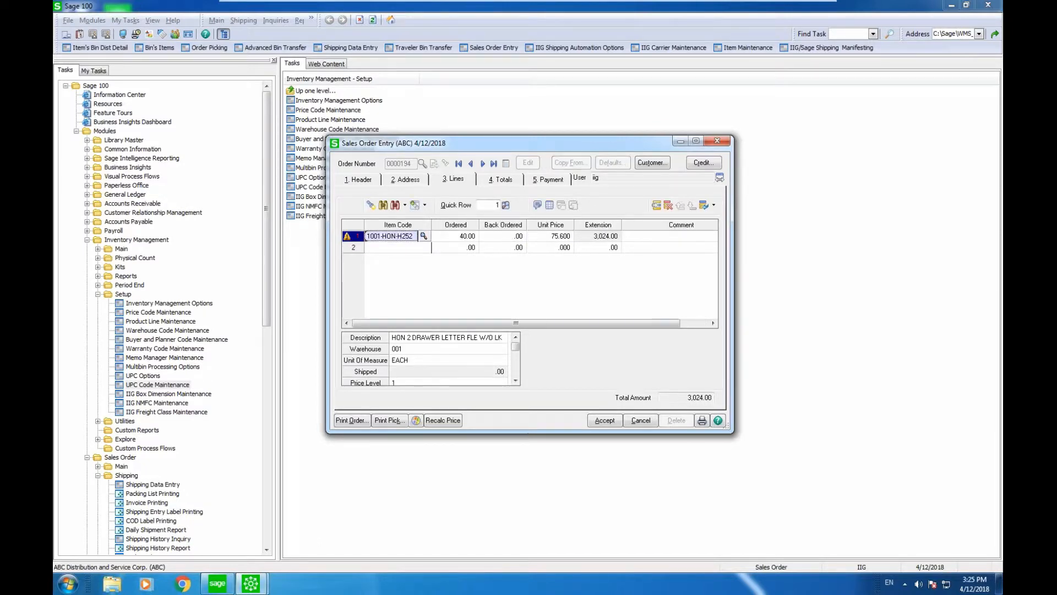
left_click(549, 206)
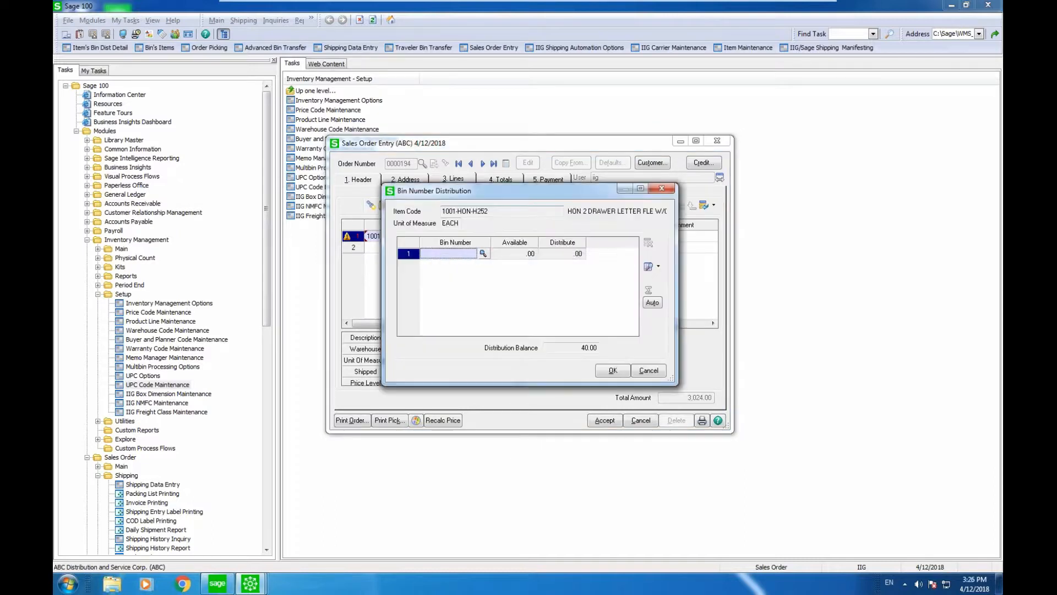
left_click(653, 302)
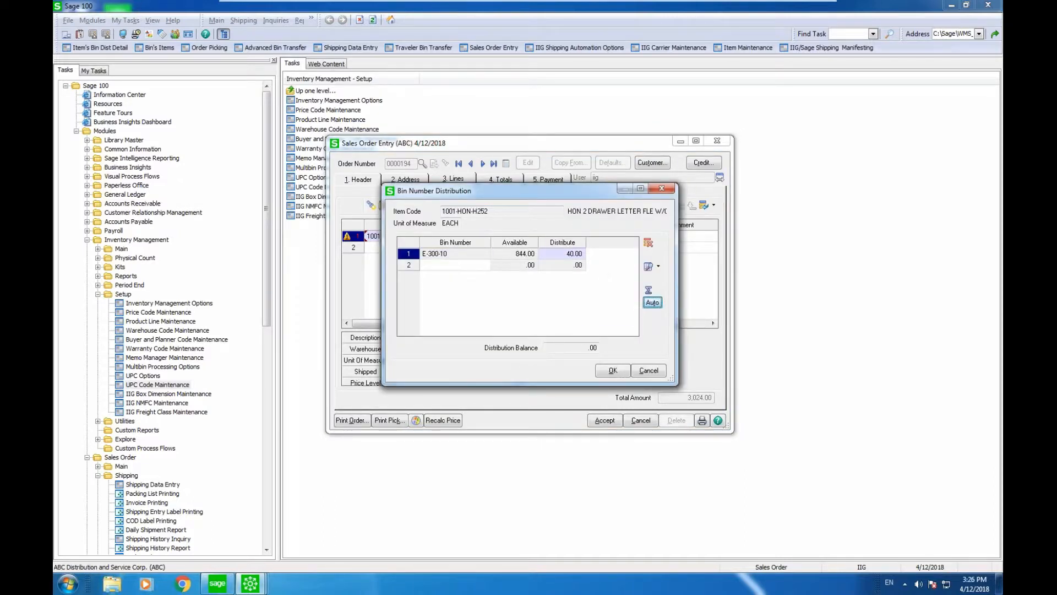
left_click(609, 369)
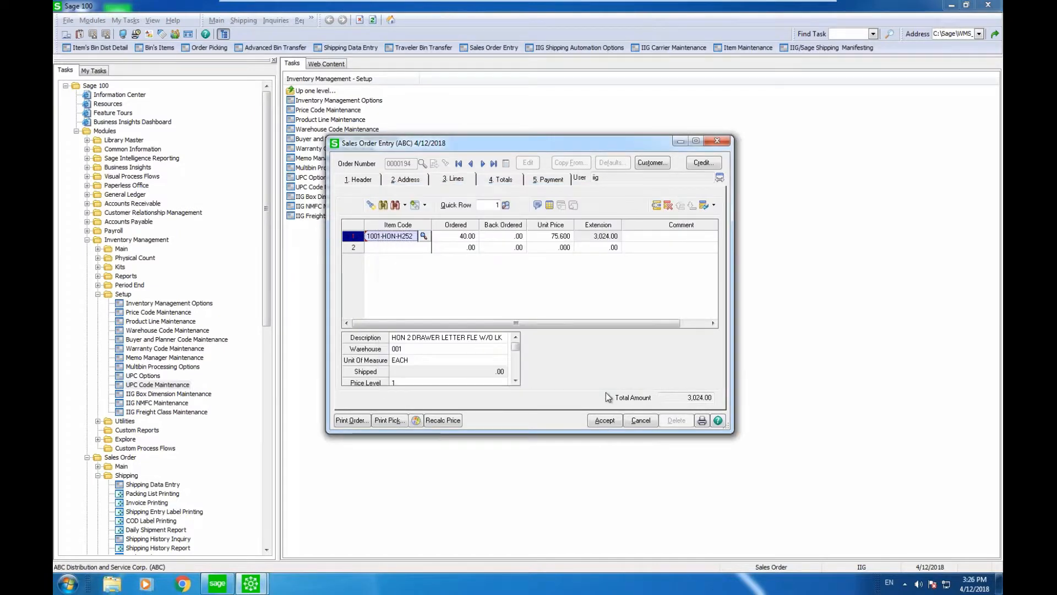
Step: Review totals, shipping options and addresses, then save the 3,024.00 order and close entry
left_click(604, 421)
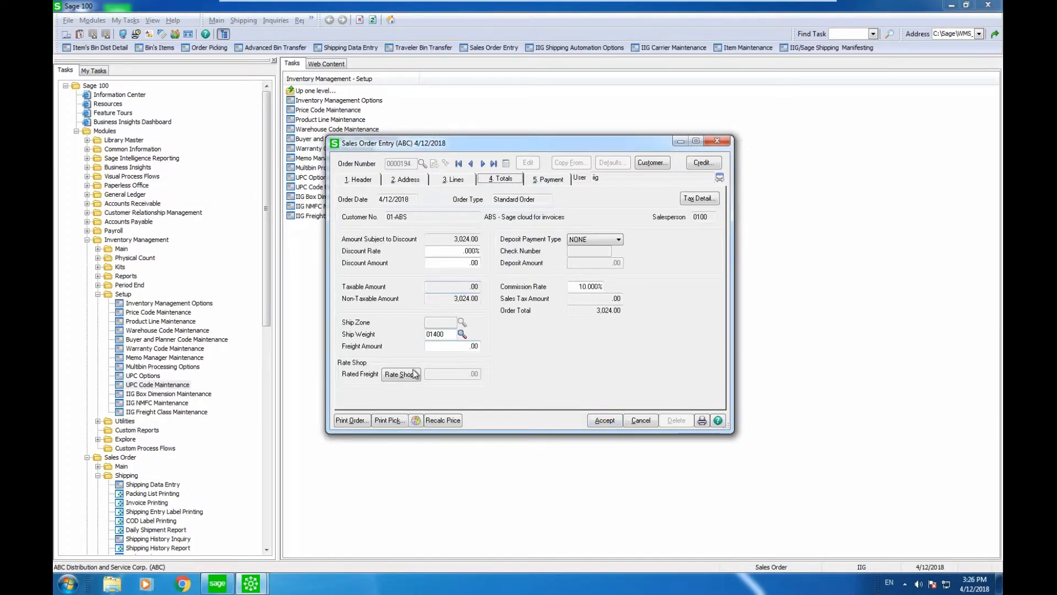
left_click(357, 179)
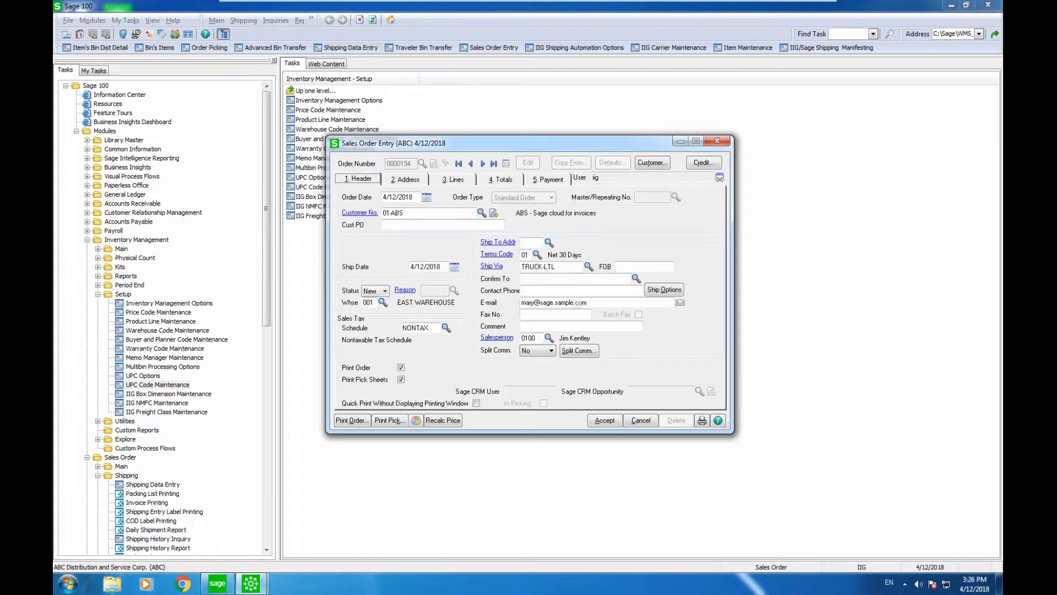
left_click(664, 290)
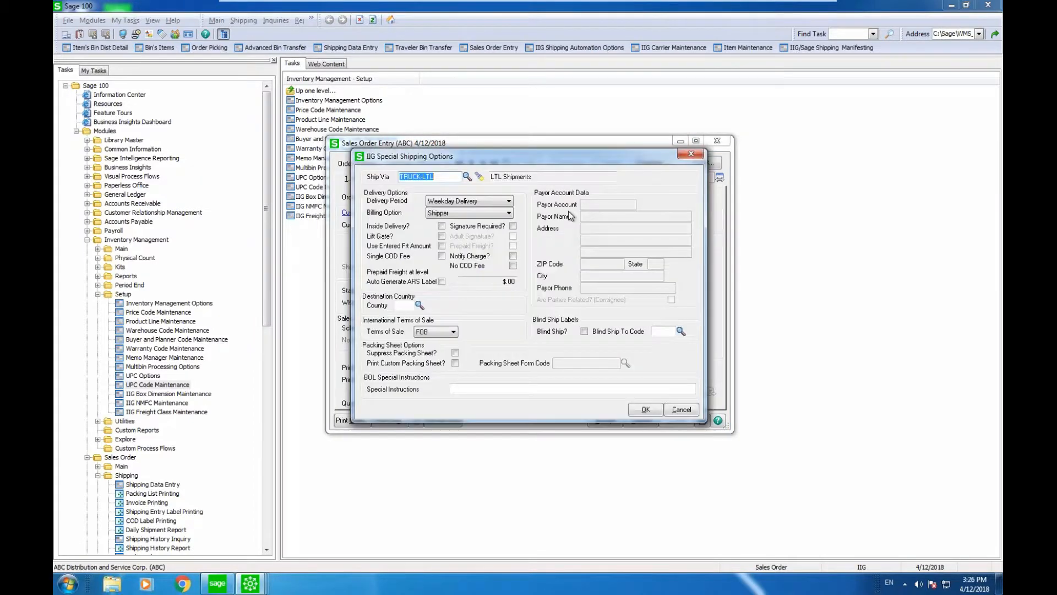
left_click(688, 156)
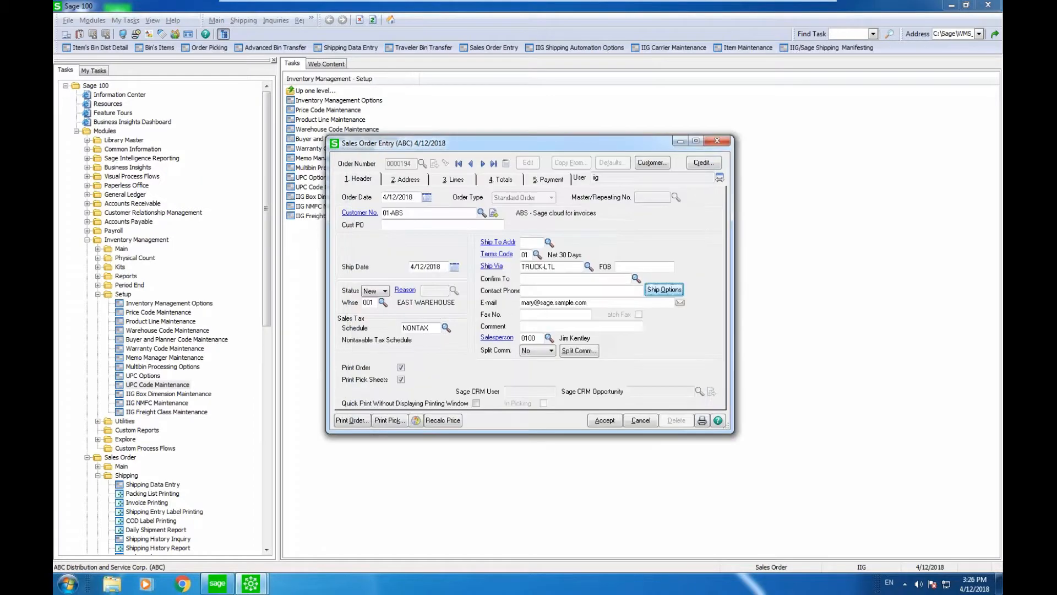
key("alt+2")
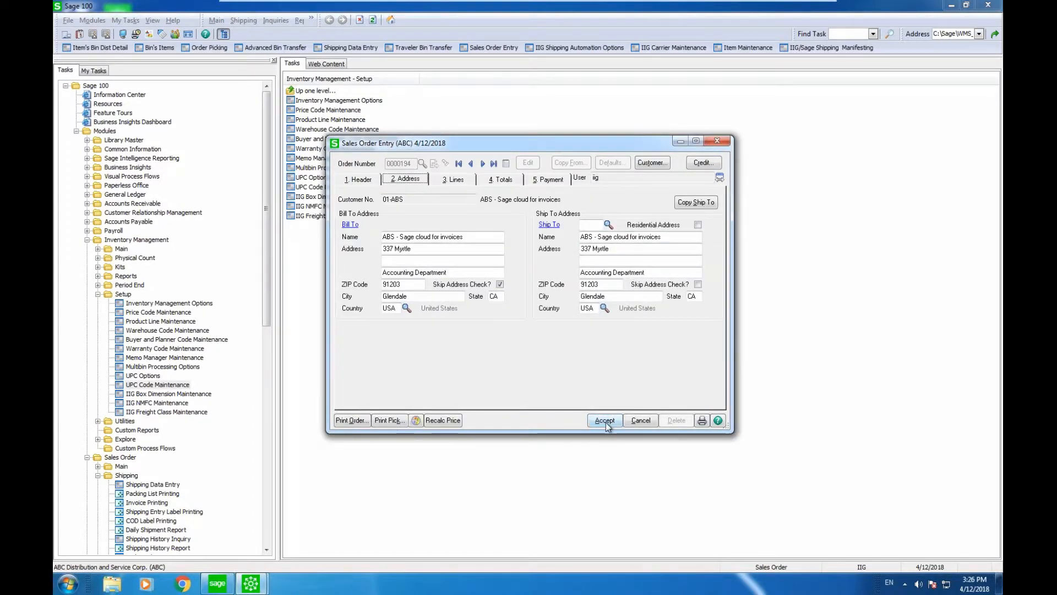
left_click(504, 179)
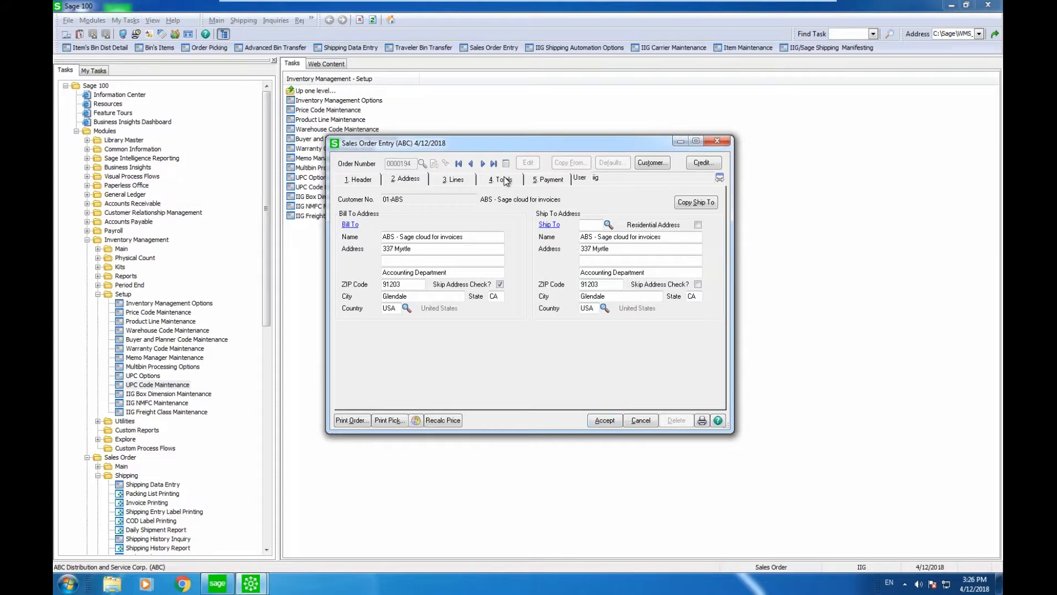
left_click(600, 423)
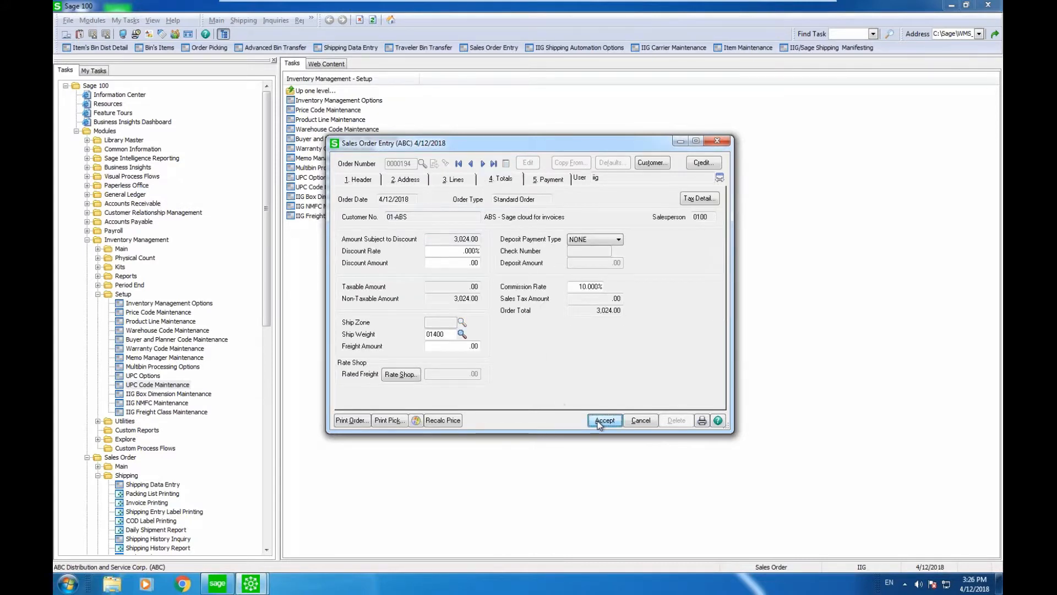
left_click(718, 142)
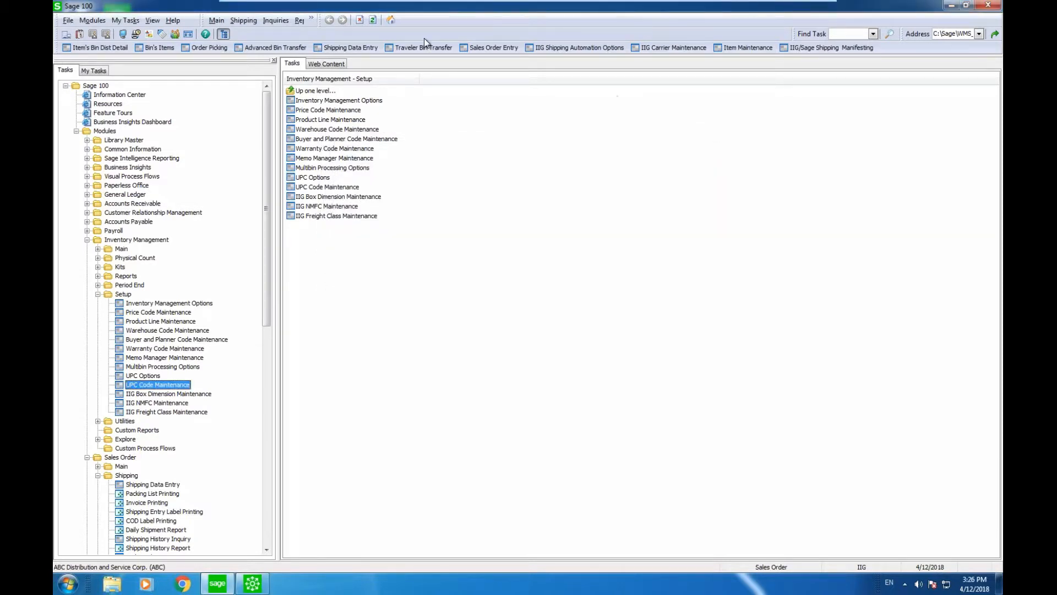
Step: In Shipping Data Entry with shipper ID 1, load the newly created order 0000194
left_click(355, 47)
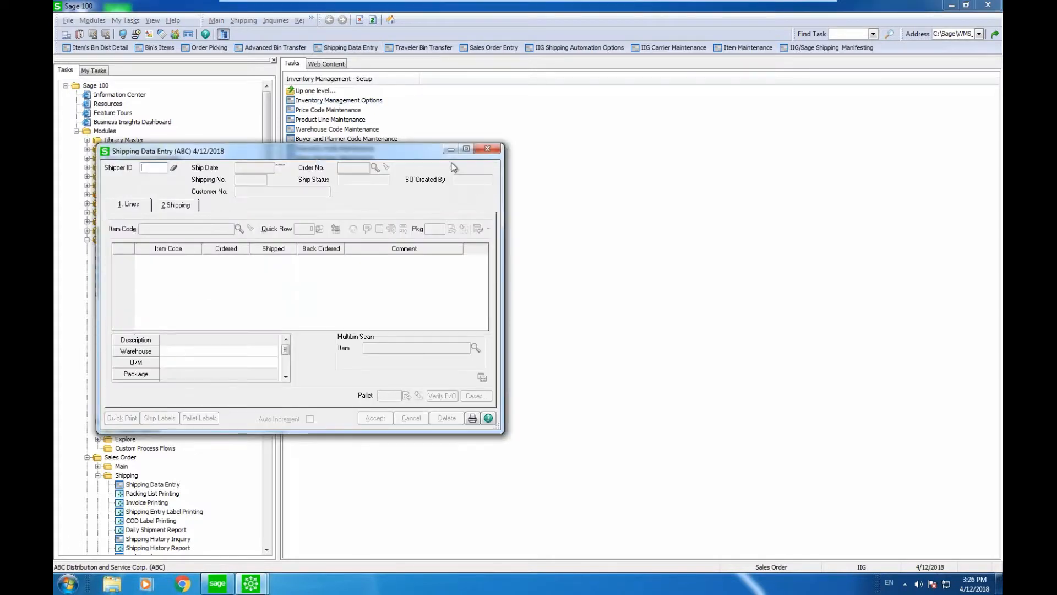
type("1")
key("Tab")
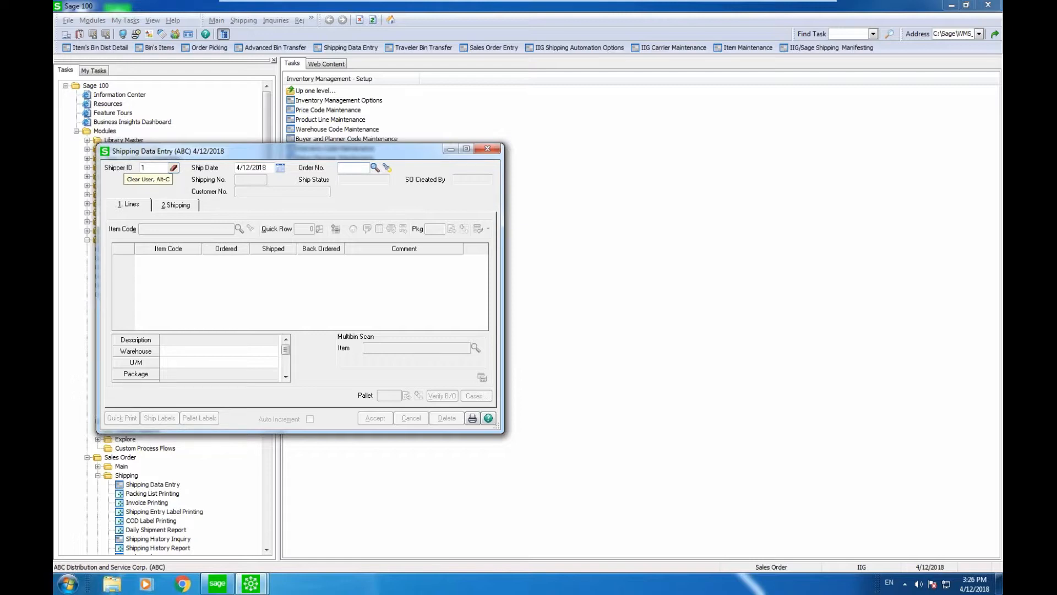
left_click(374, 168)
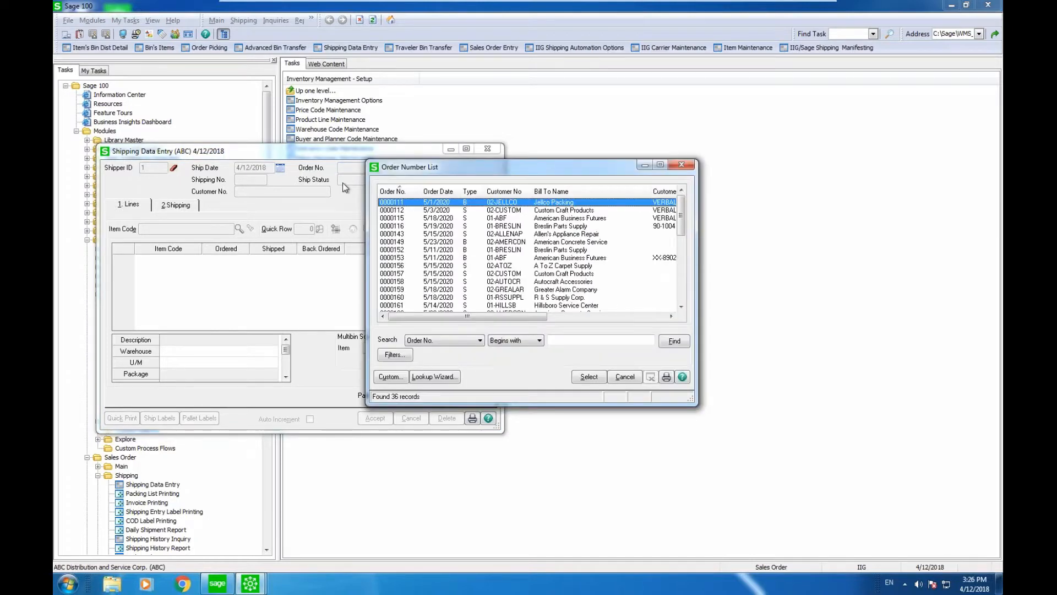
left_click(384, 191)
double_click(391, 203)
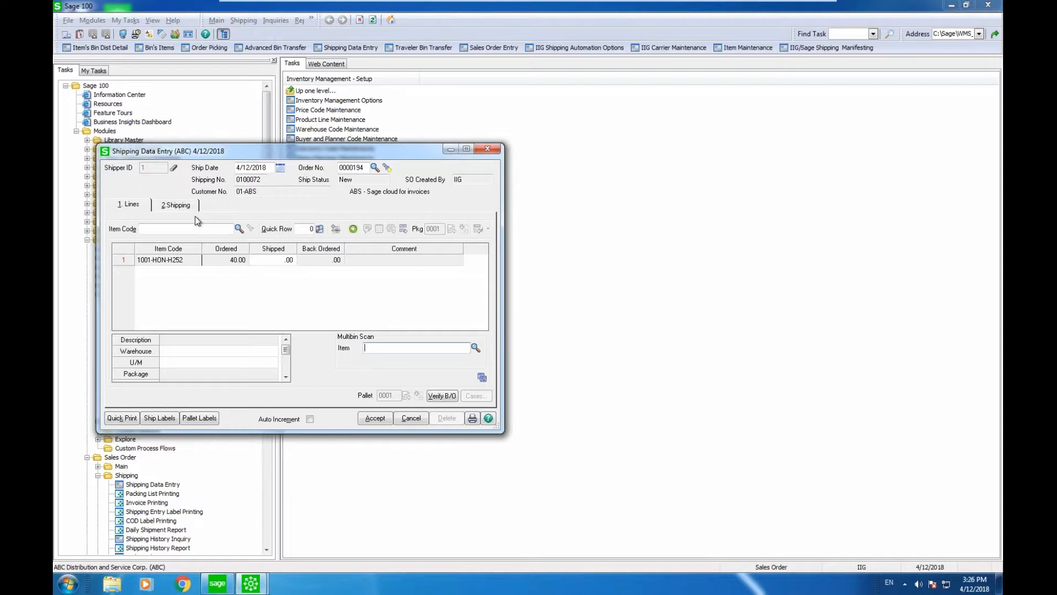
Step: Ship all 40 units with automatic bin distribution and show the shipping details
left_click(270, 261)
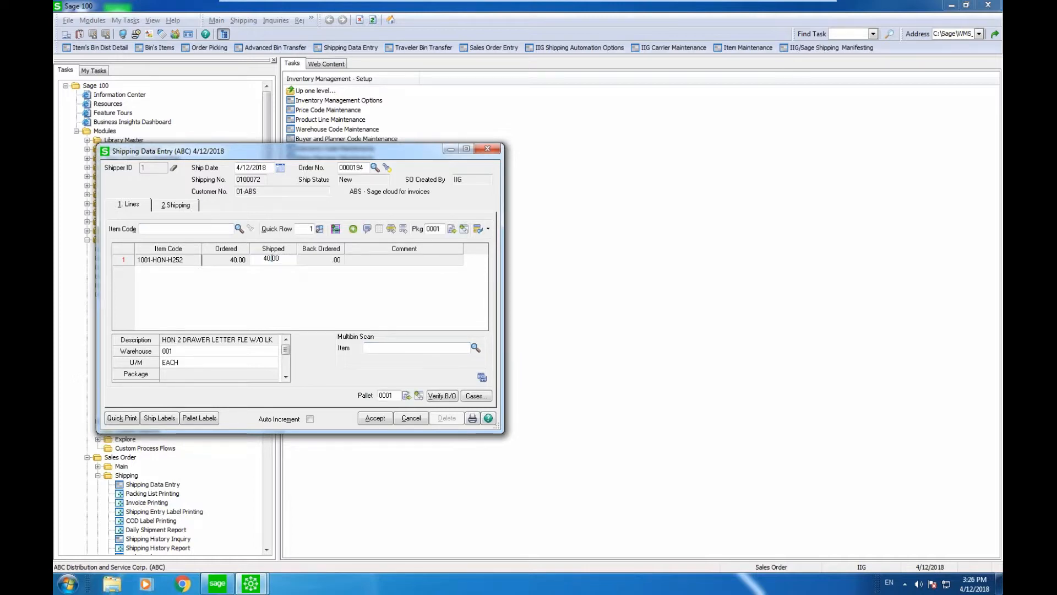
key("Tab")
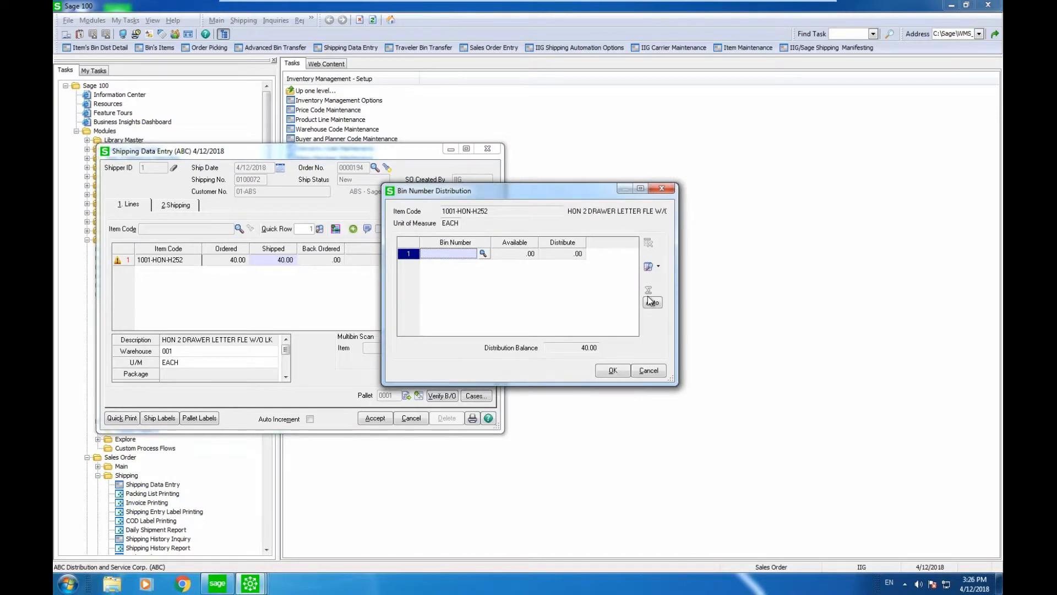
left_click(652, 303)
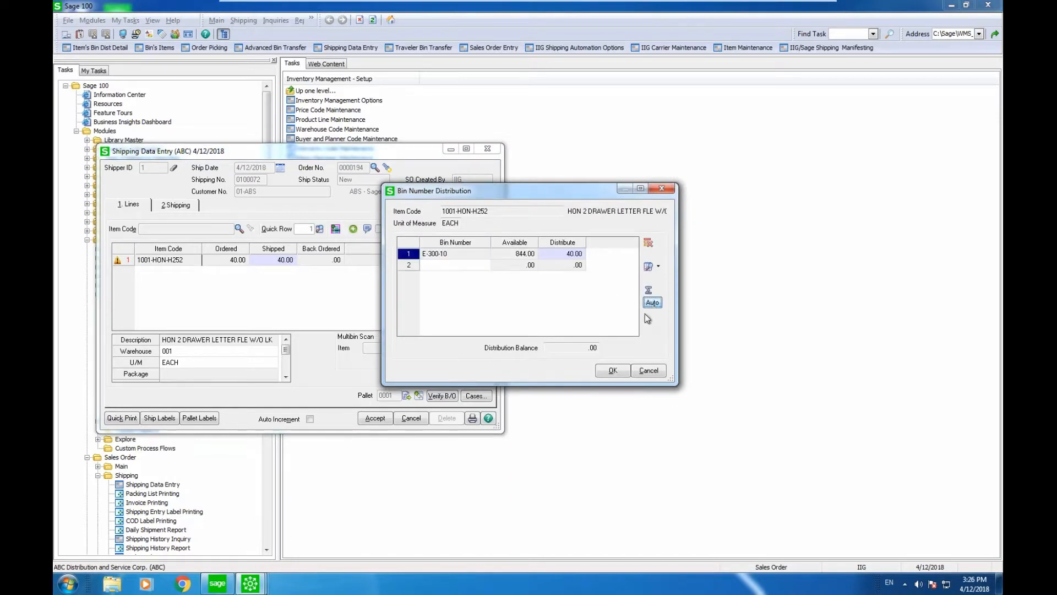
left_click(622, 369)
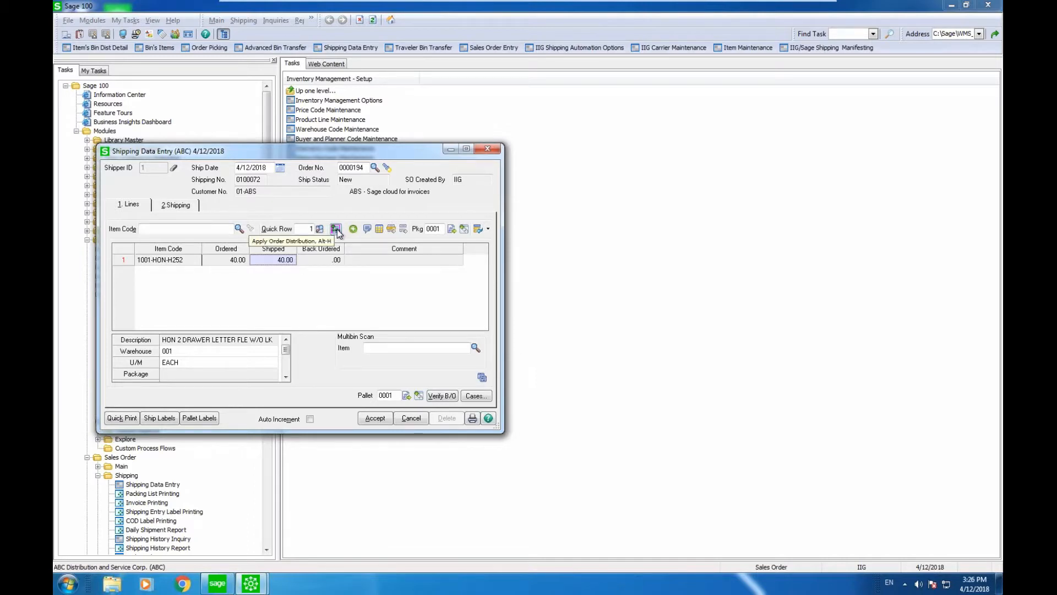
left_click(171, 206)
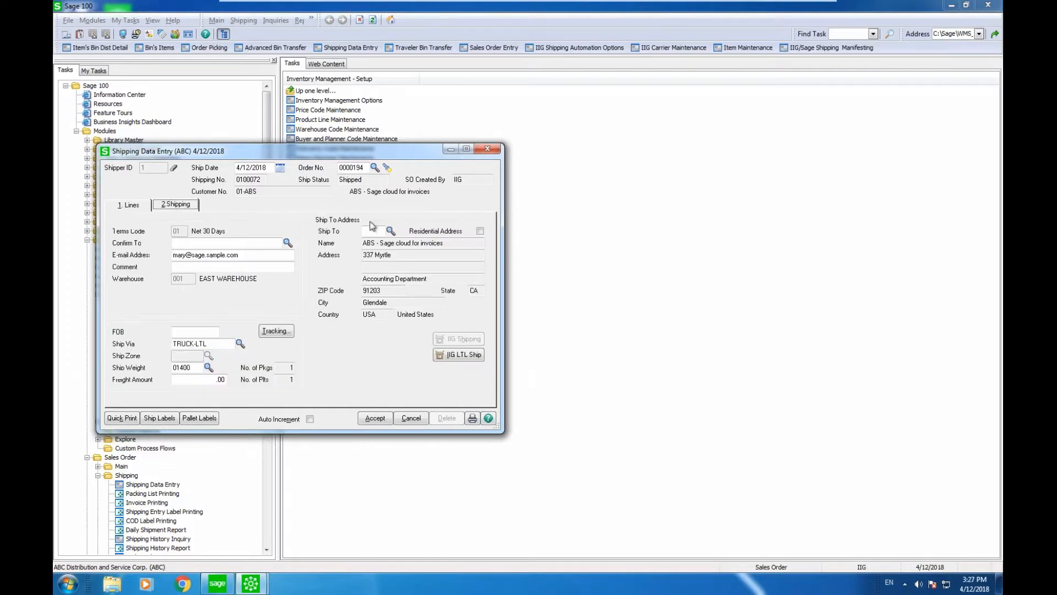
Step: On the LTL manifest, set ship via TRUCK-LTL and add a 40-lb pallet with code 001
left_click(456, 355)
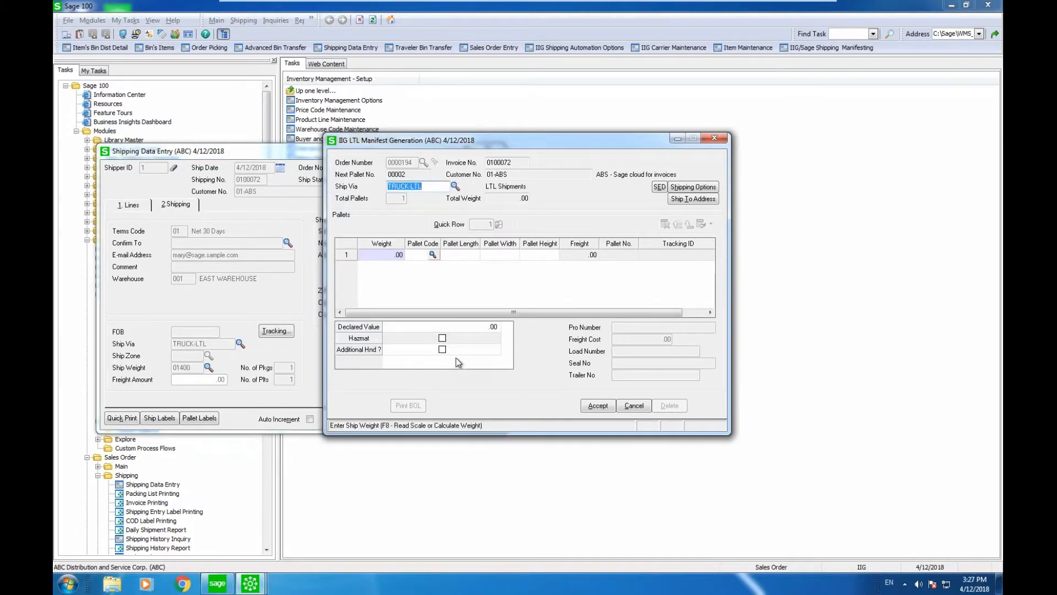
type("300")
key("Escape")
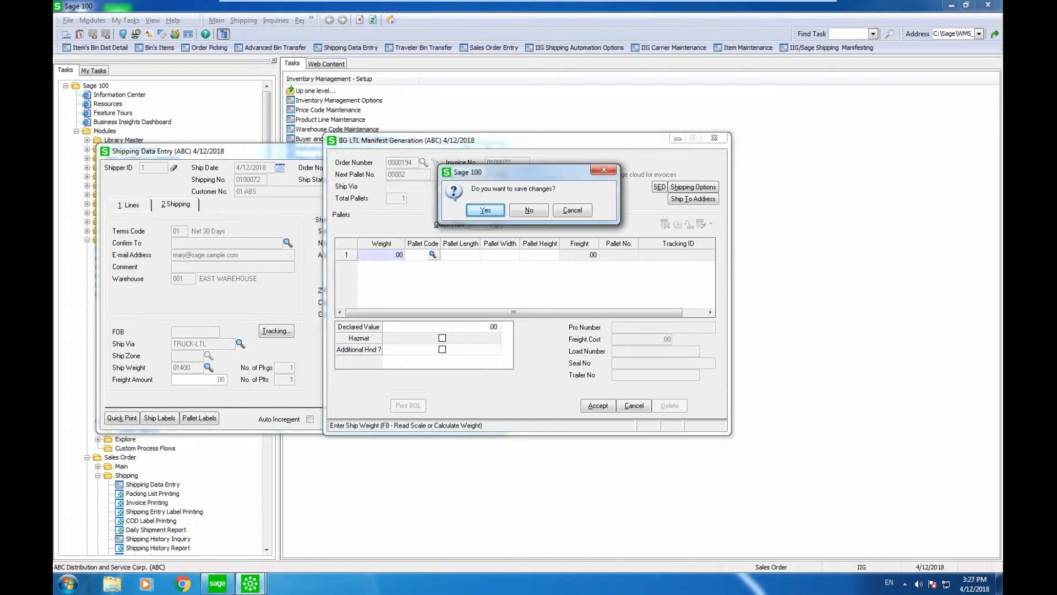
left_click(572, 211)
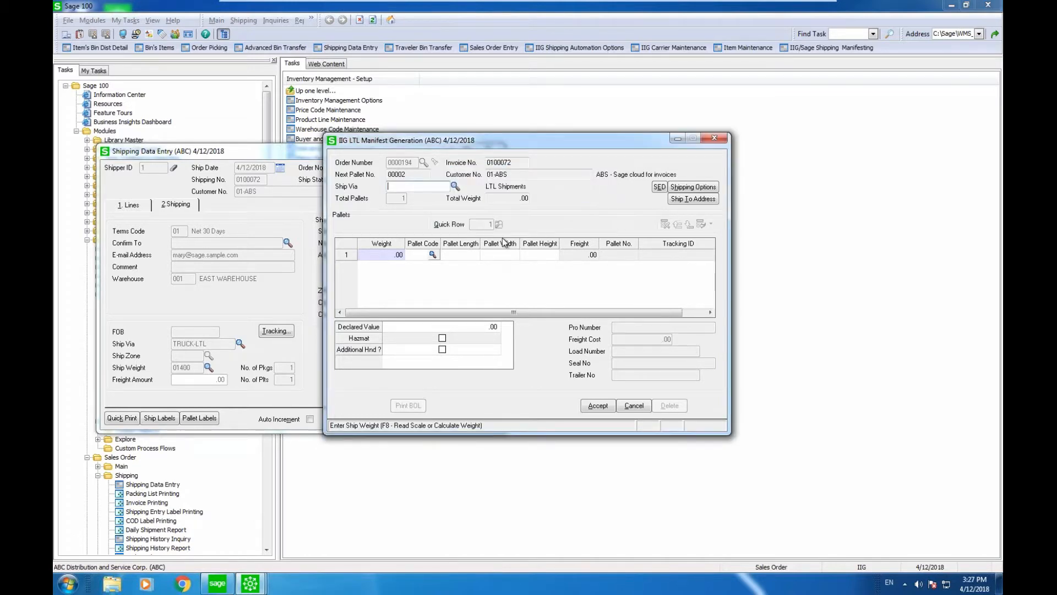
left_click(455, 186)
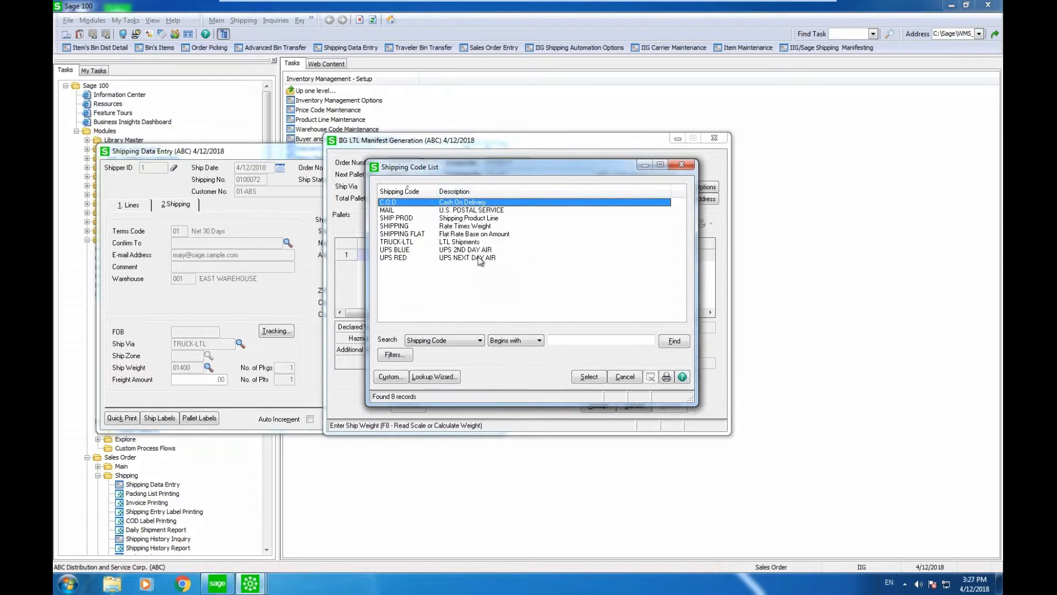
double_click(477, 243)
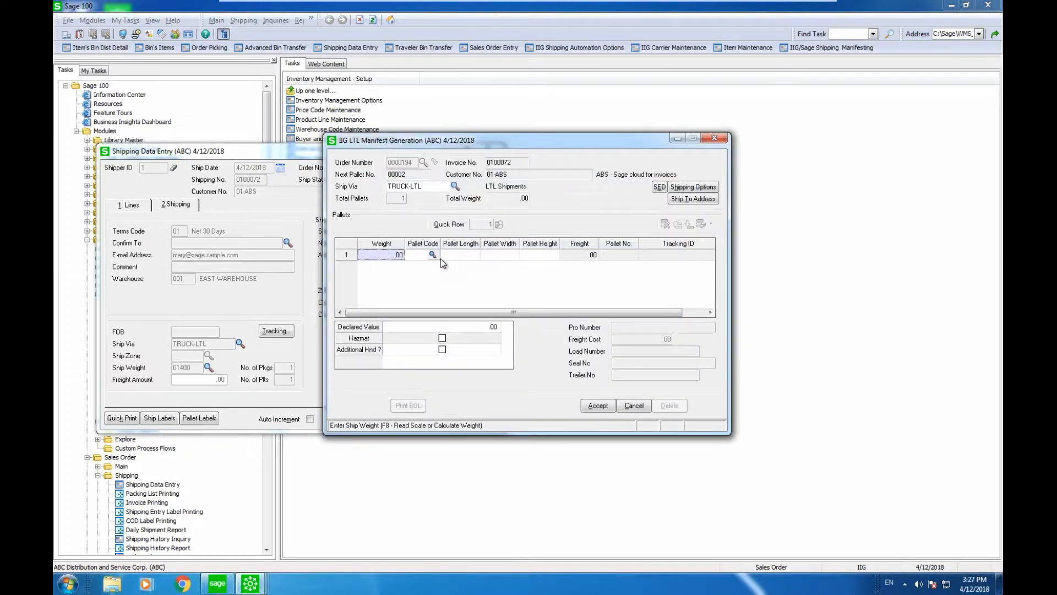
type("40")
key("Tab")
type("001")
key("Tab")
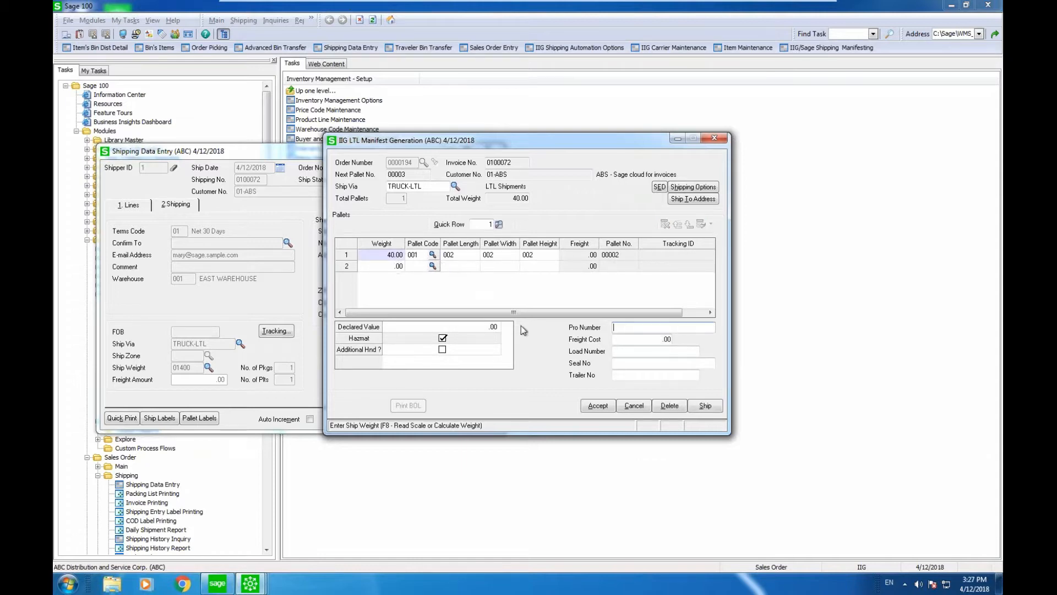
Step: Enter pro number 203023, 400.00 freight and trailer 240, then ship the pallet
left_click(629, 329)
type("203023")
key("Tab")
type("400")
key("Tab")
key("Tab")
type("240")
key("Tab")
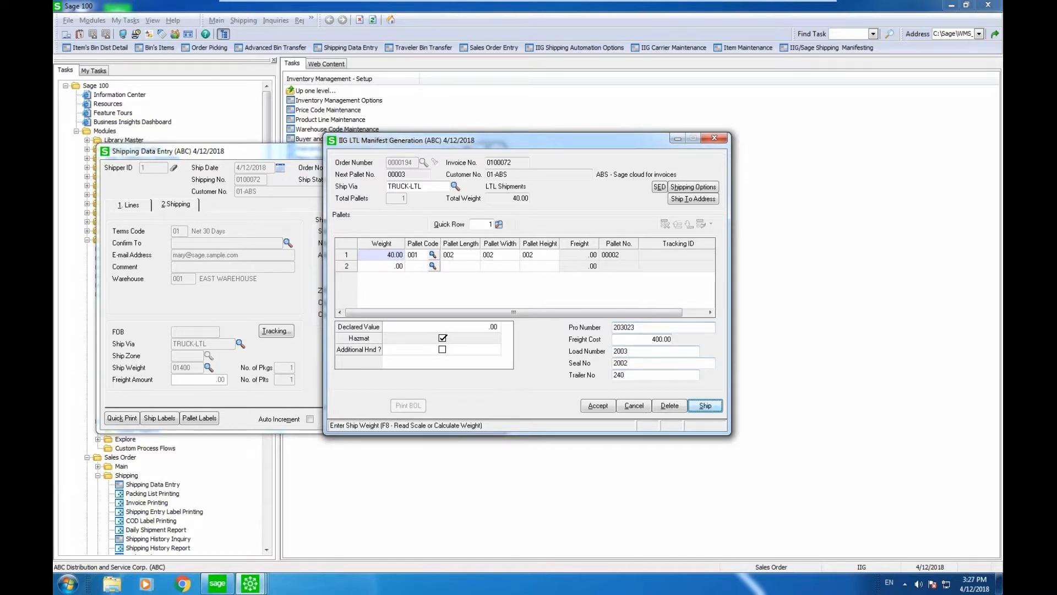
left_click(708, 404)
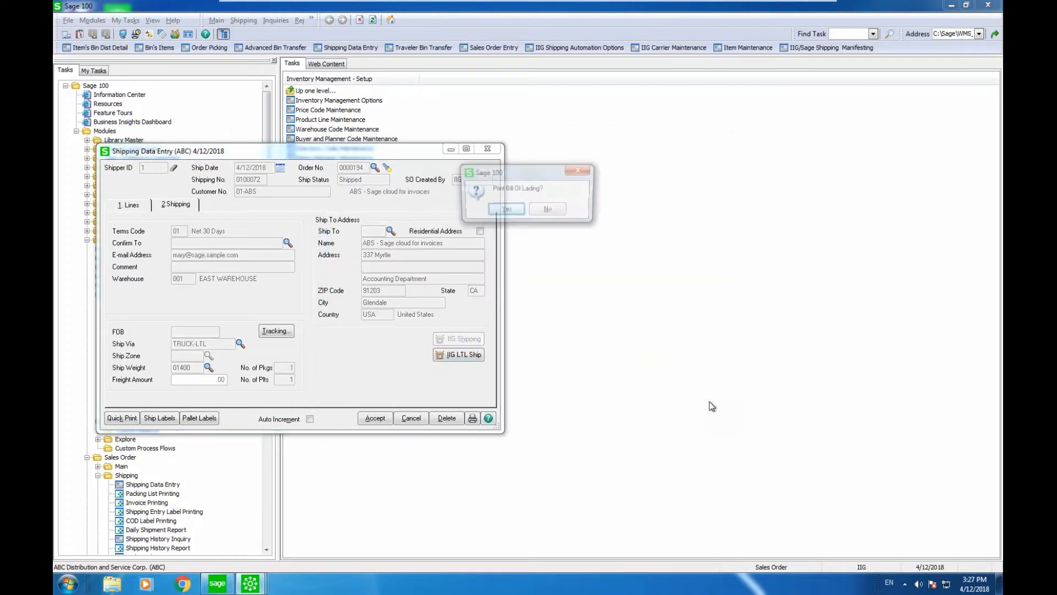
Step: Agree to print the bill of lading for pro 203023, preview it, and close the preview
key("Return")
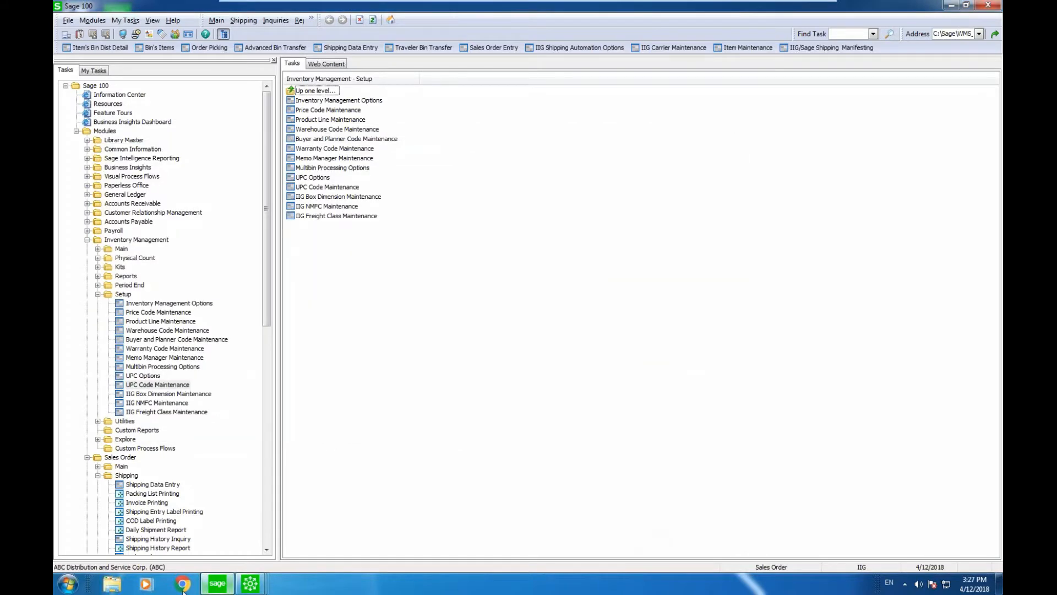
mouse_move(217, 583)
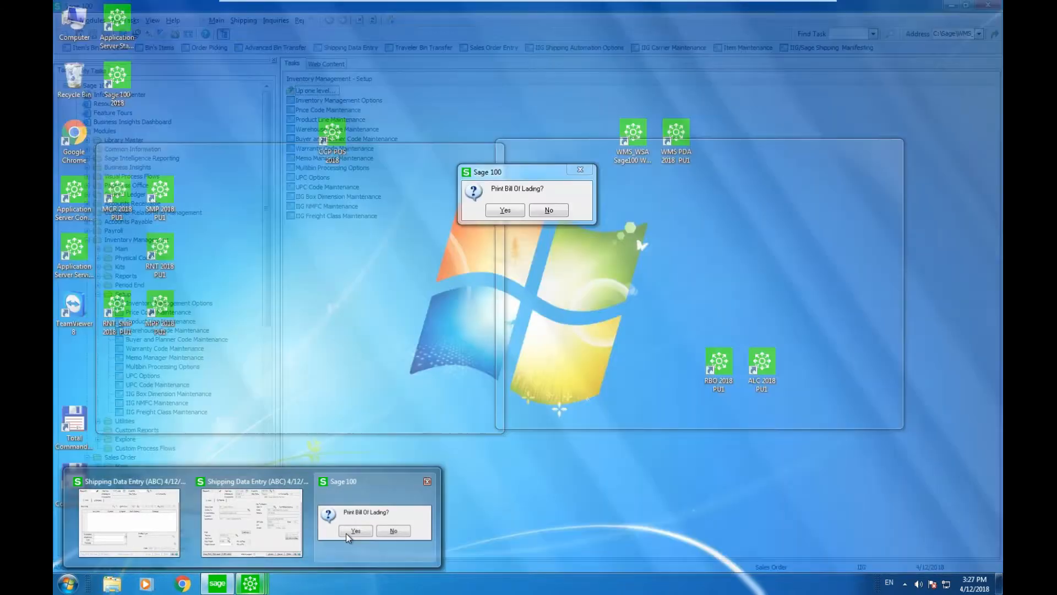
left_click(342, 534)
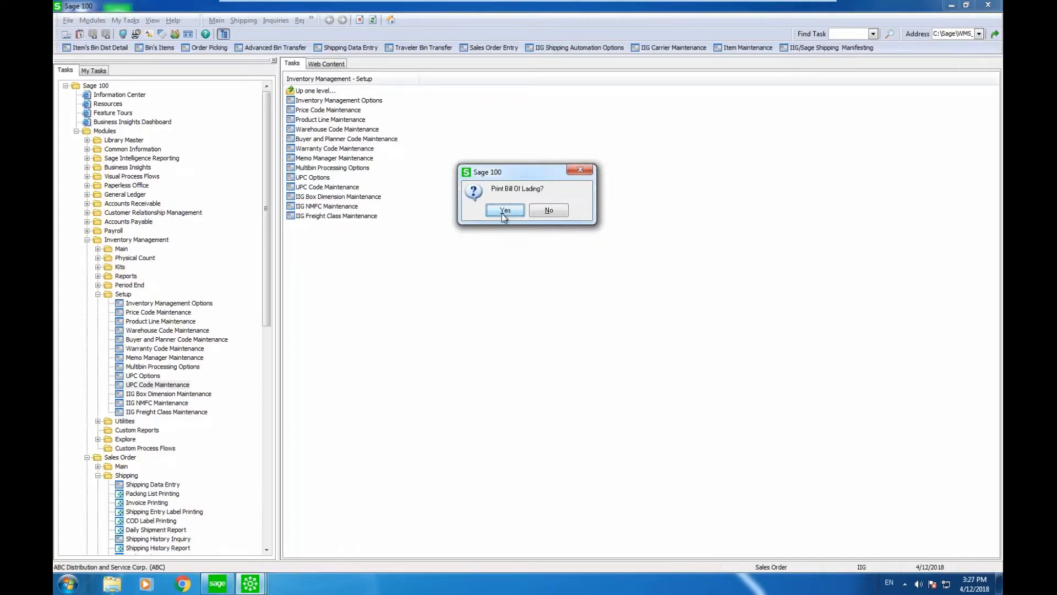
left_click(501, 213)
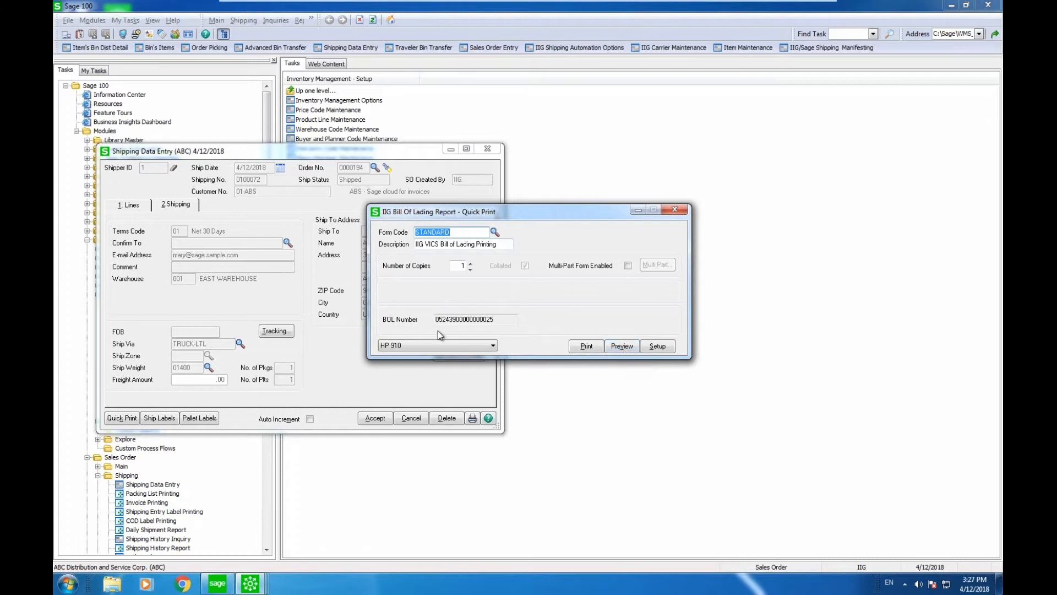
left_click(623, 347)
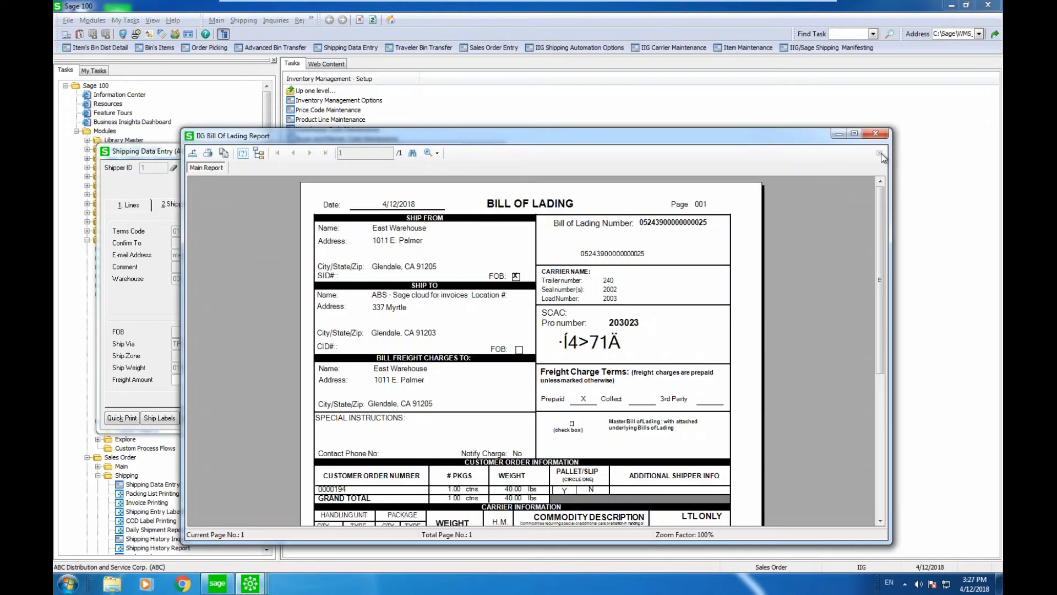
left_click(883, 134)
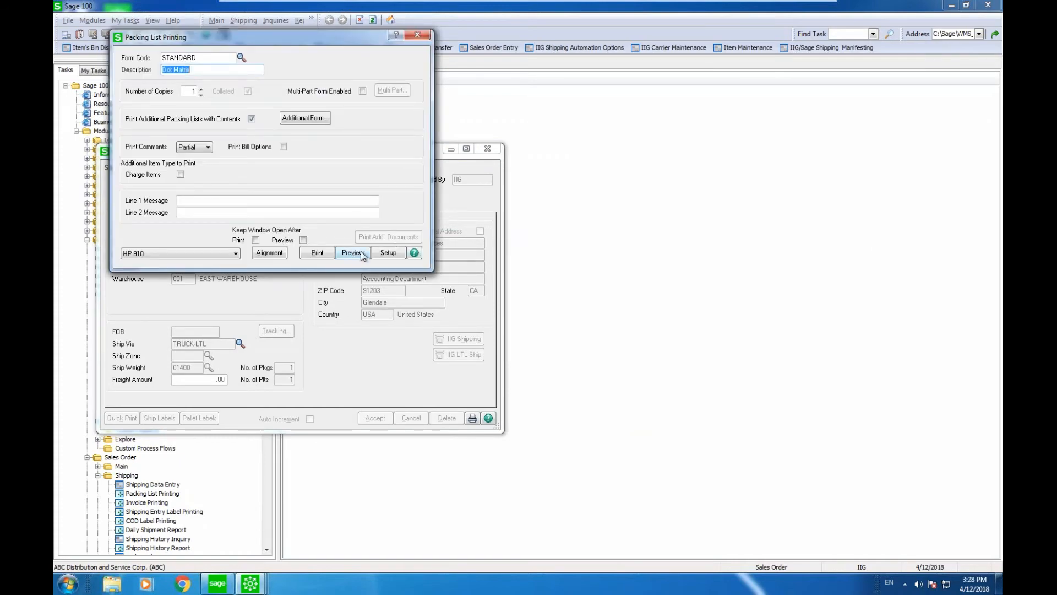
Step: Preview the packing list for shipment 0100072 and accept the Preprinted form template
left_click(353, 253)
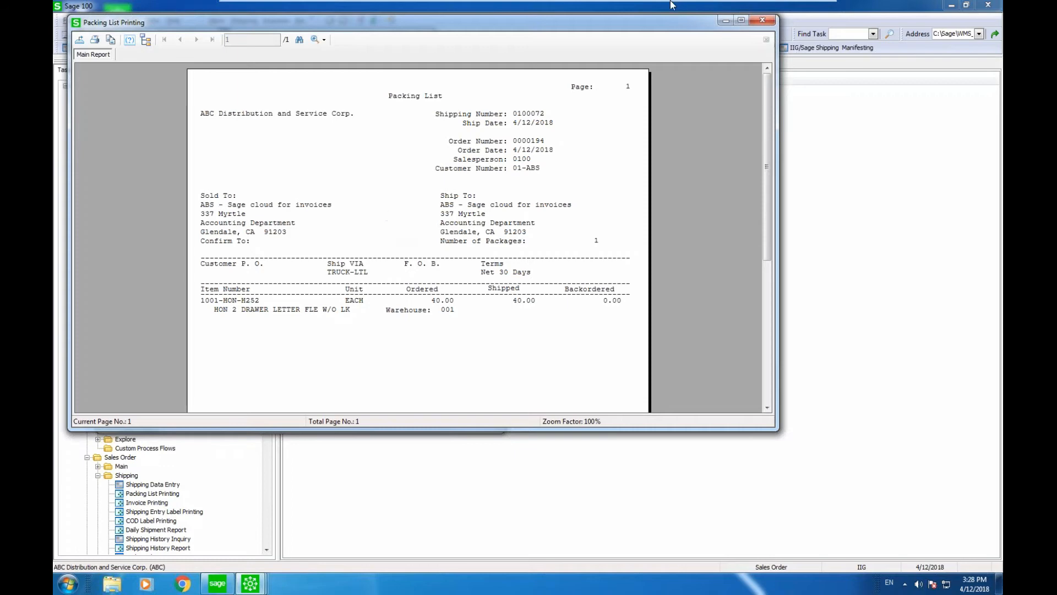
left_click(769, 19)
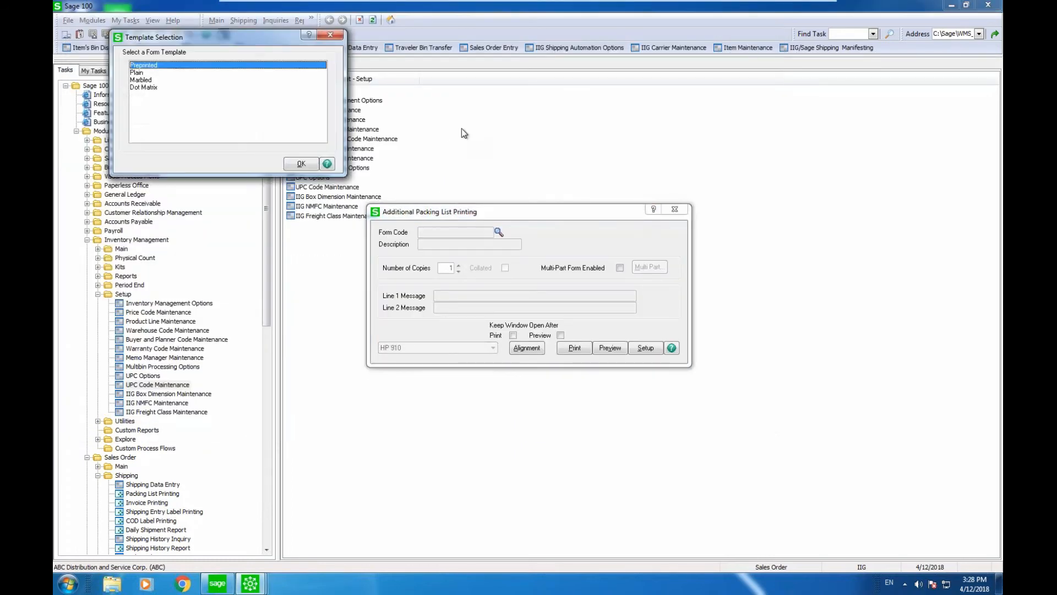
left_click(329, 35)
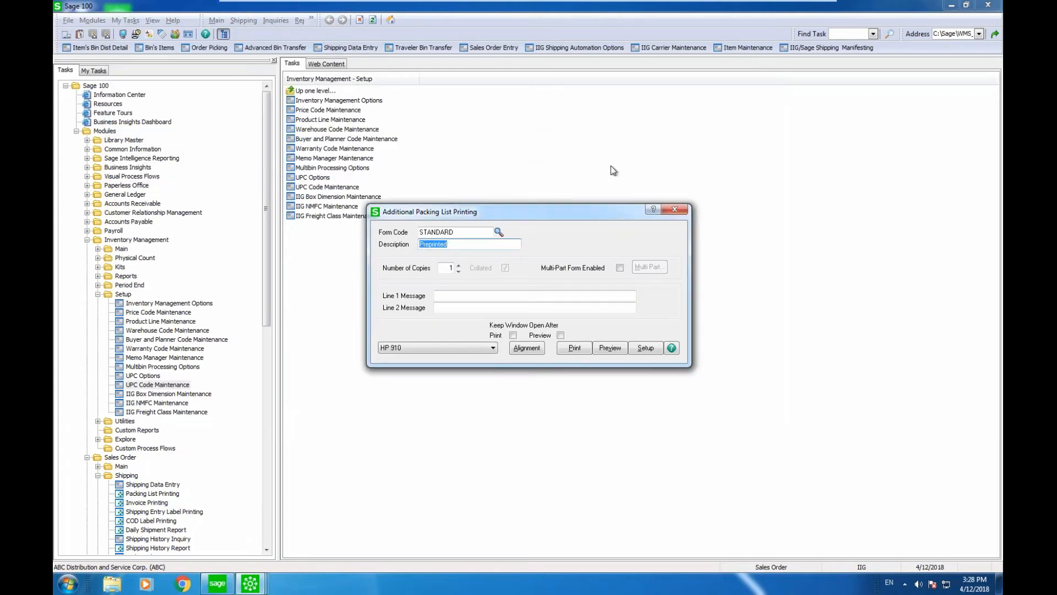
left_click(675, 212)
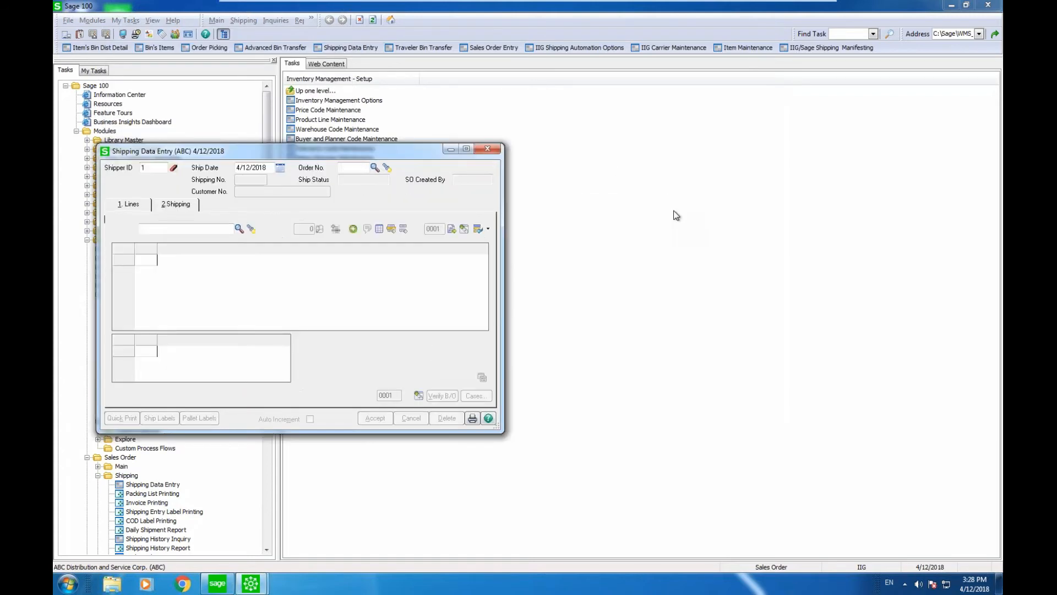
Step: Close Shipping Data Entry and minimize the remote Sage session to return to PowerPoint
left_click(494, 151)
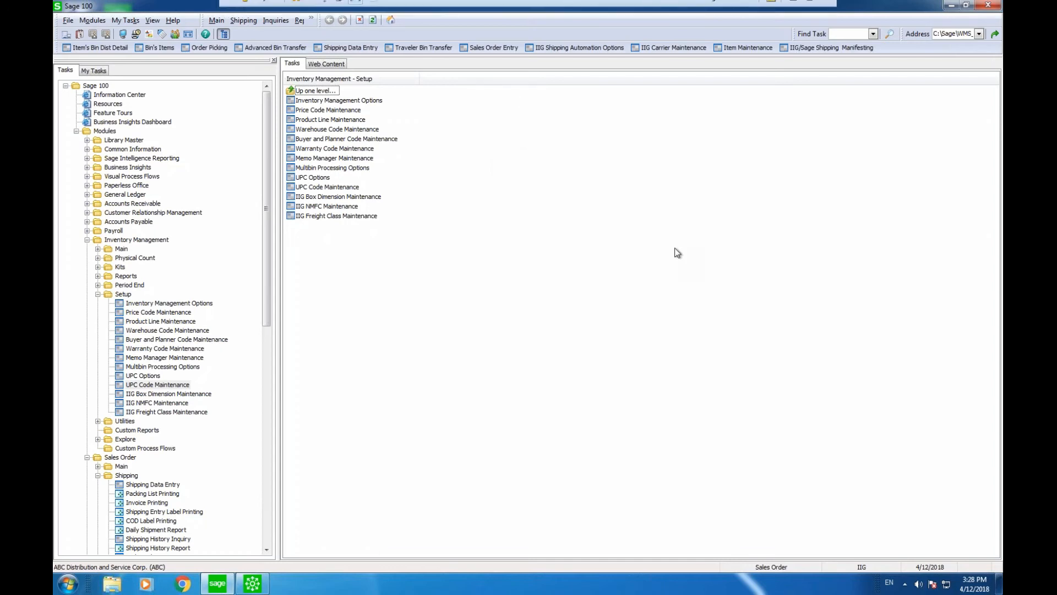
mouse_move(795, 6)
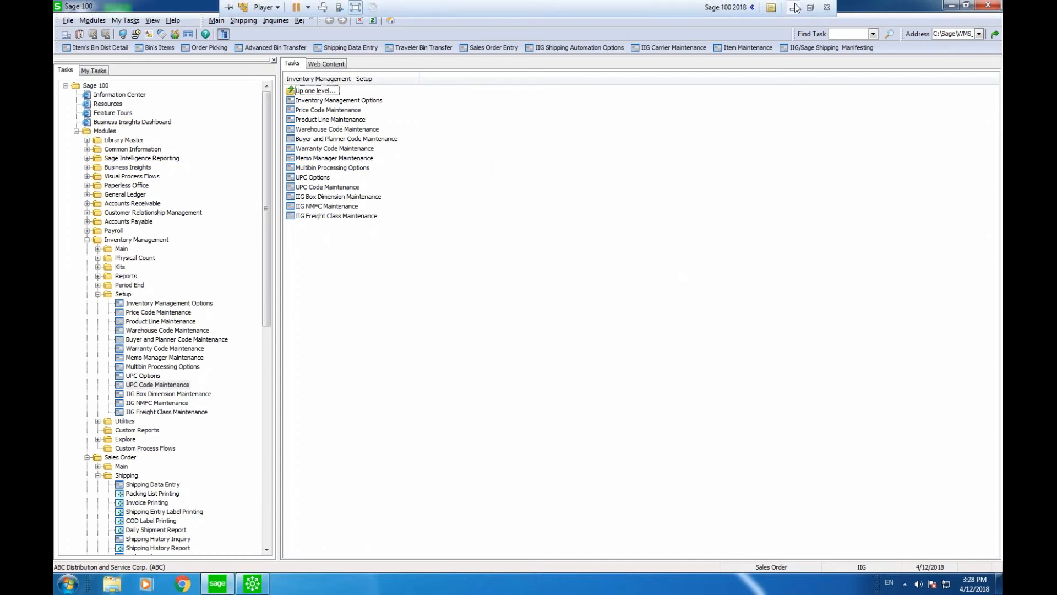
left_click(793, 8)
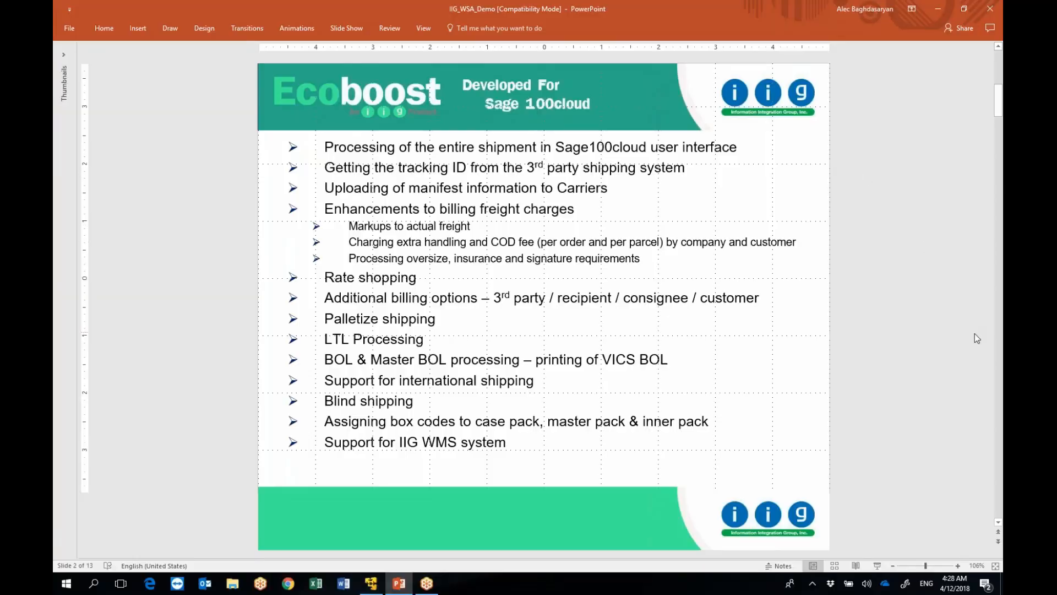